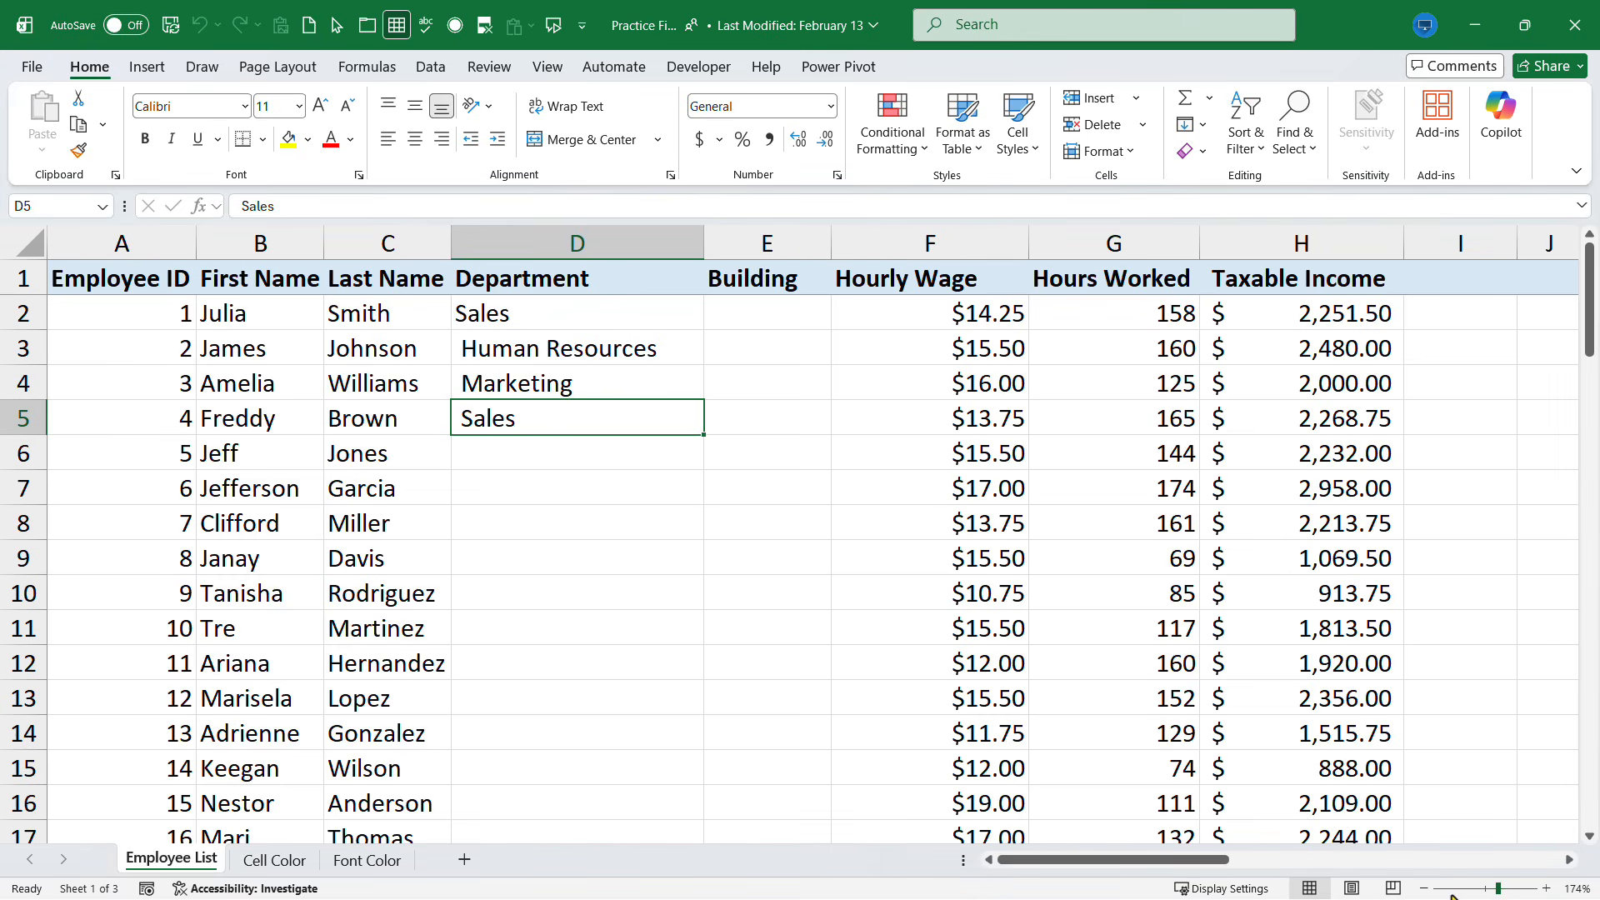
- Zoom in on the Employee List sheet in increments until it is magnified to 310%
{"action": "mouse_move", "coordinate": [1497, 892]}
{"action": "left_mouse_down"}
{"action": "mouse_move", "coordinate": [1440, 893]}
{"action": "mouse_move", "coordinate": [1498, 892]}
{"action": "left_mouse_up"}
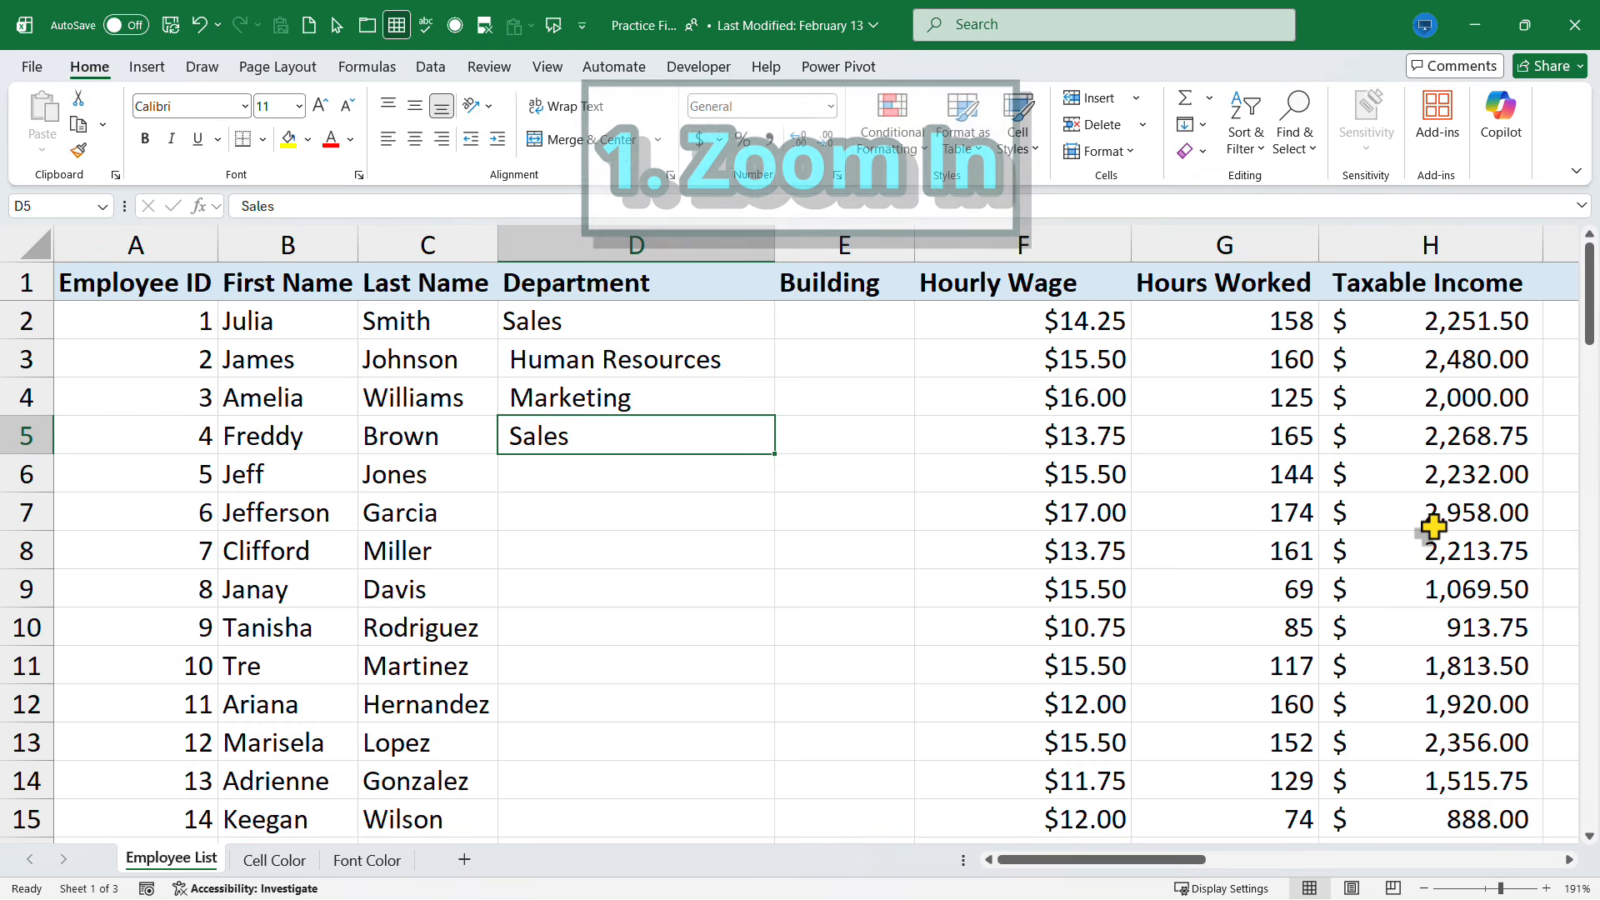
{"action": "key", "text": "ctrl+alt+equal"}
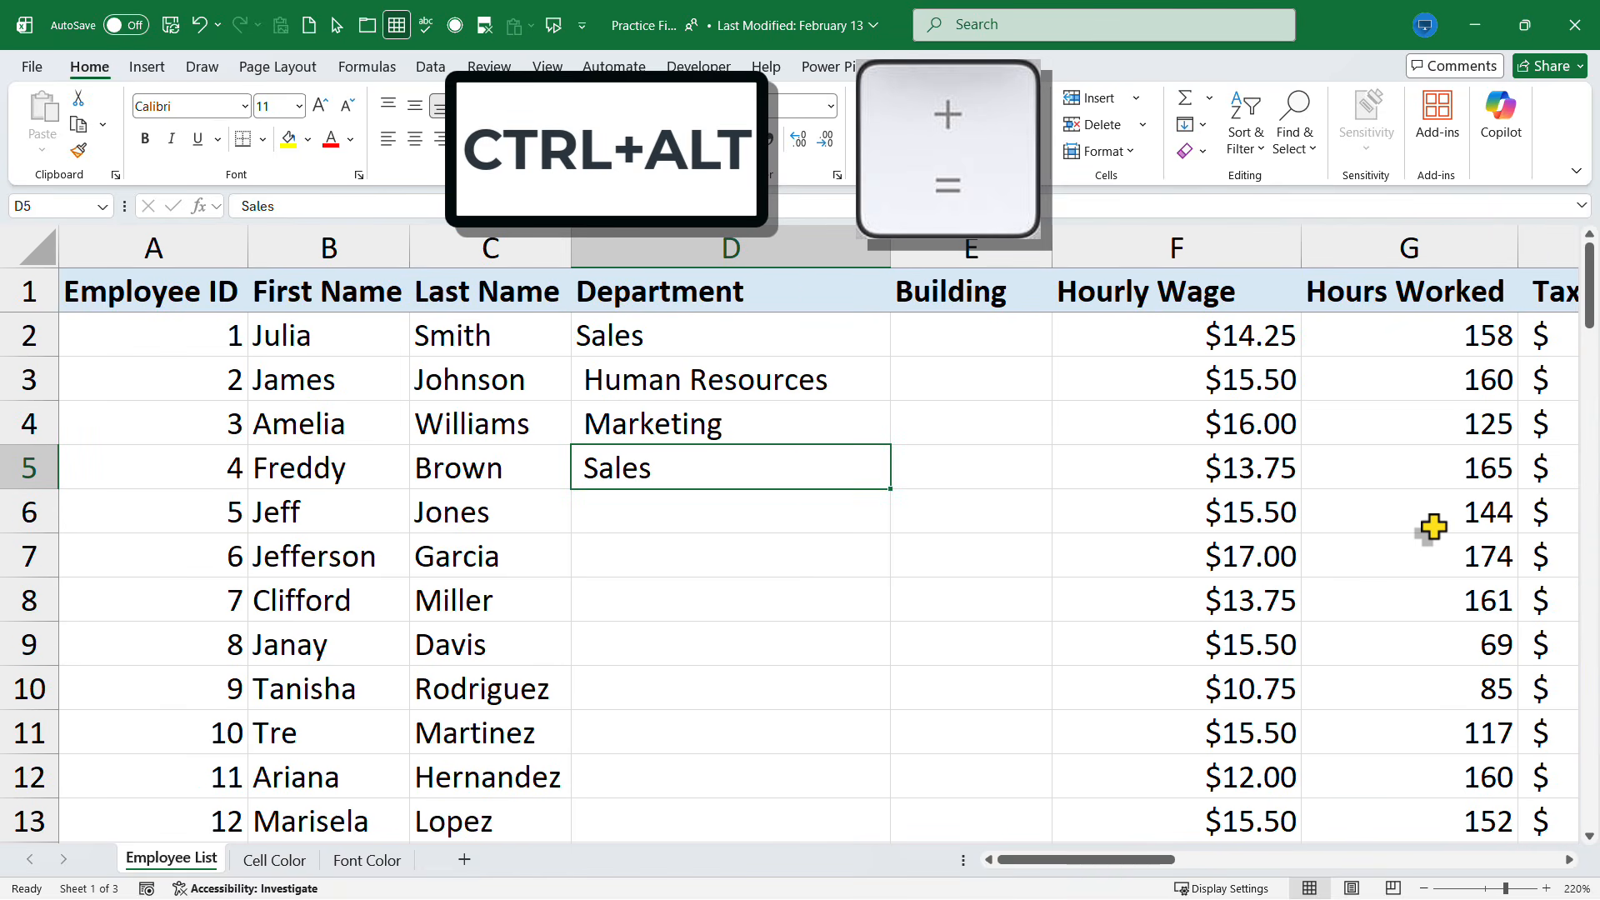
{"action": "key", "text": "ctrl+alt+equal"}
{"action": "key", "text": "ctrl+alt+equal"}
{"action": "key", "text": "ctrl+alt+equal"}
{"action": "key", "text": "ctrl+alt+equal"}
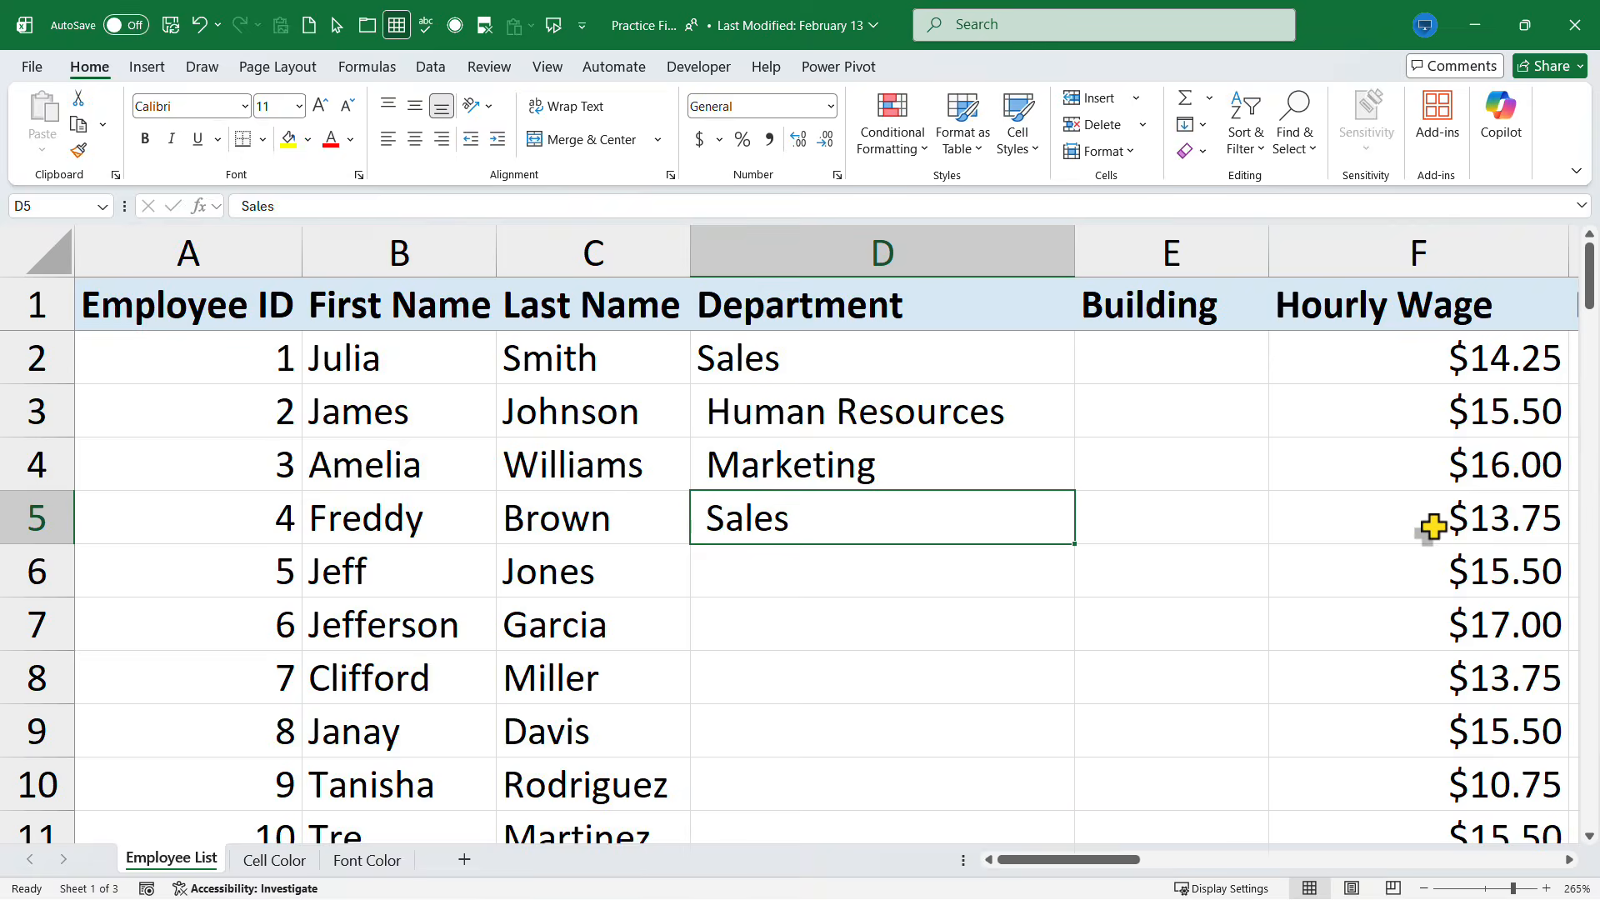
{"action": "key", "text": "ctrl+alt+equal"}
{"action": "key", "text": "ctrl+alt+equal"}
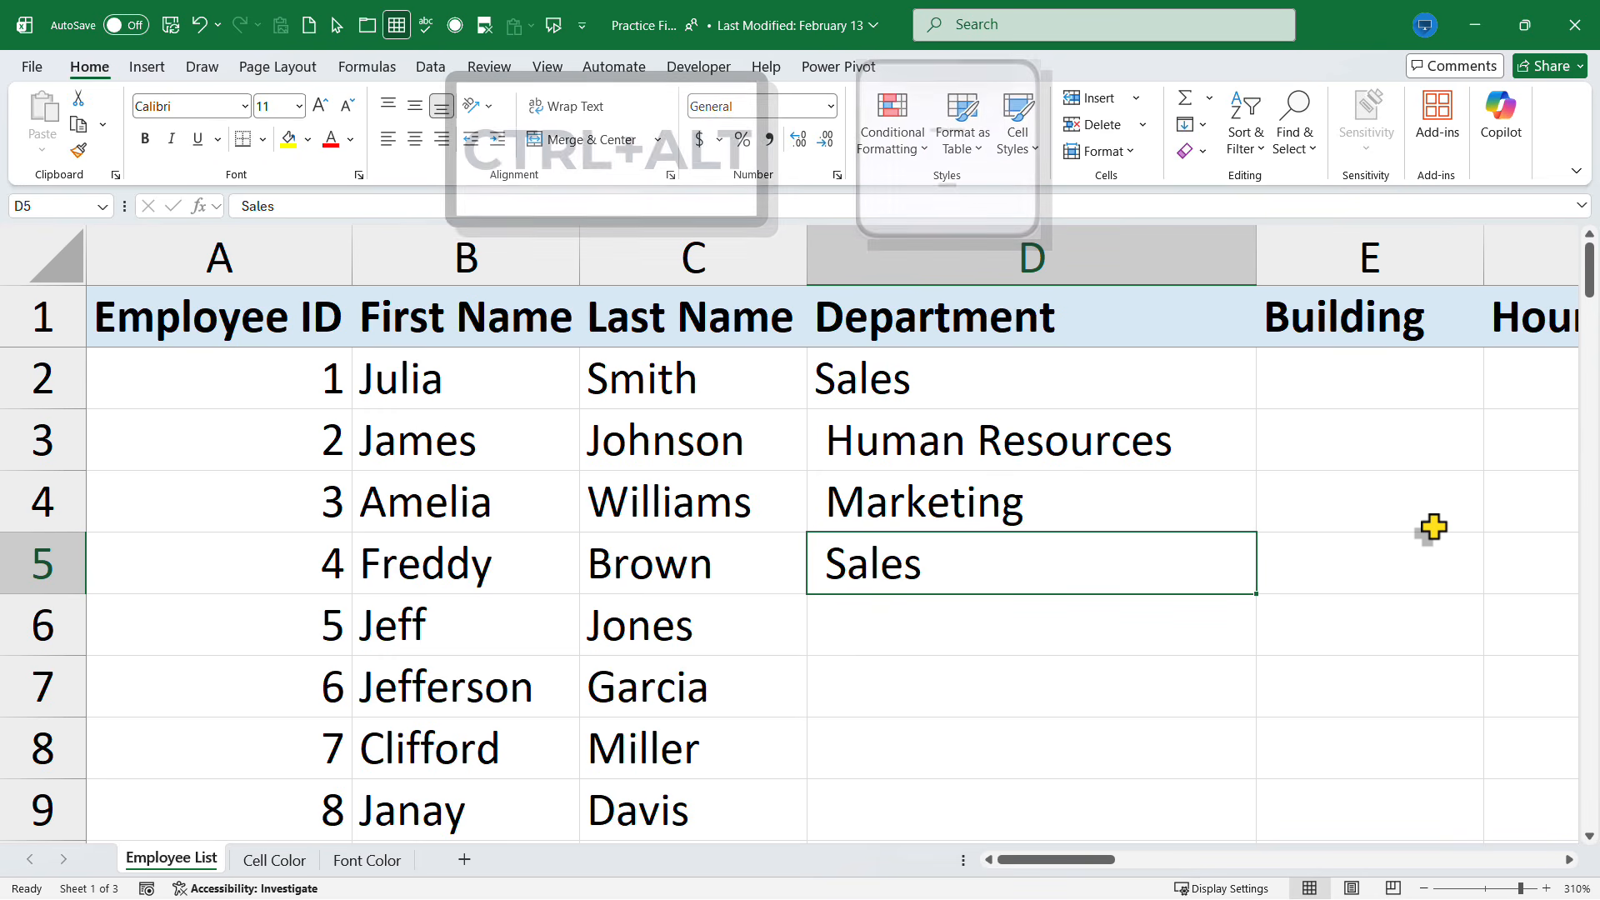
- Zoom the Employee List sheet back out in increments to 175%
{"action": "key", "text": "ctrl+alt+minus"}
{"action": "key", "text": "ctrl+alt+minus"}
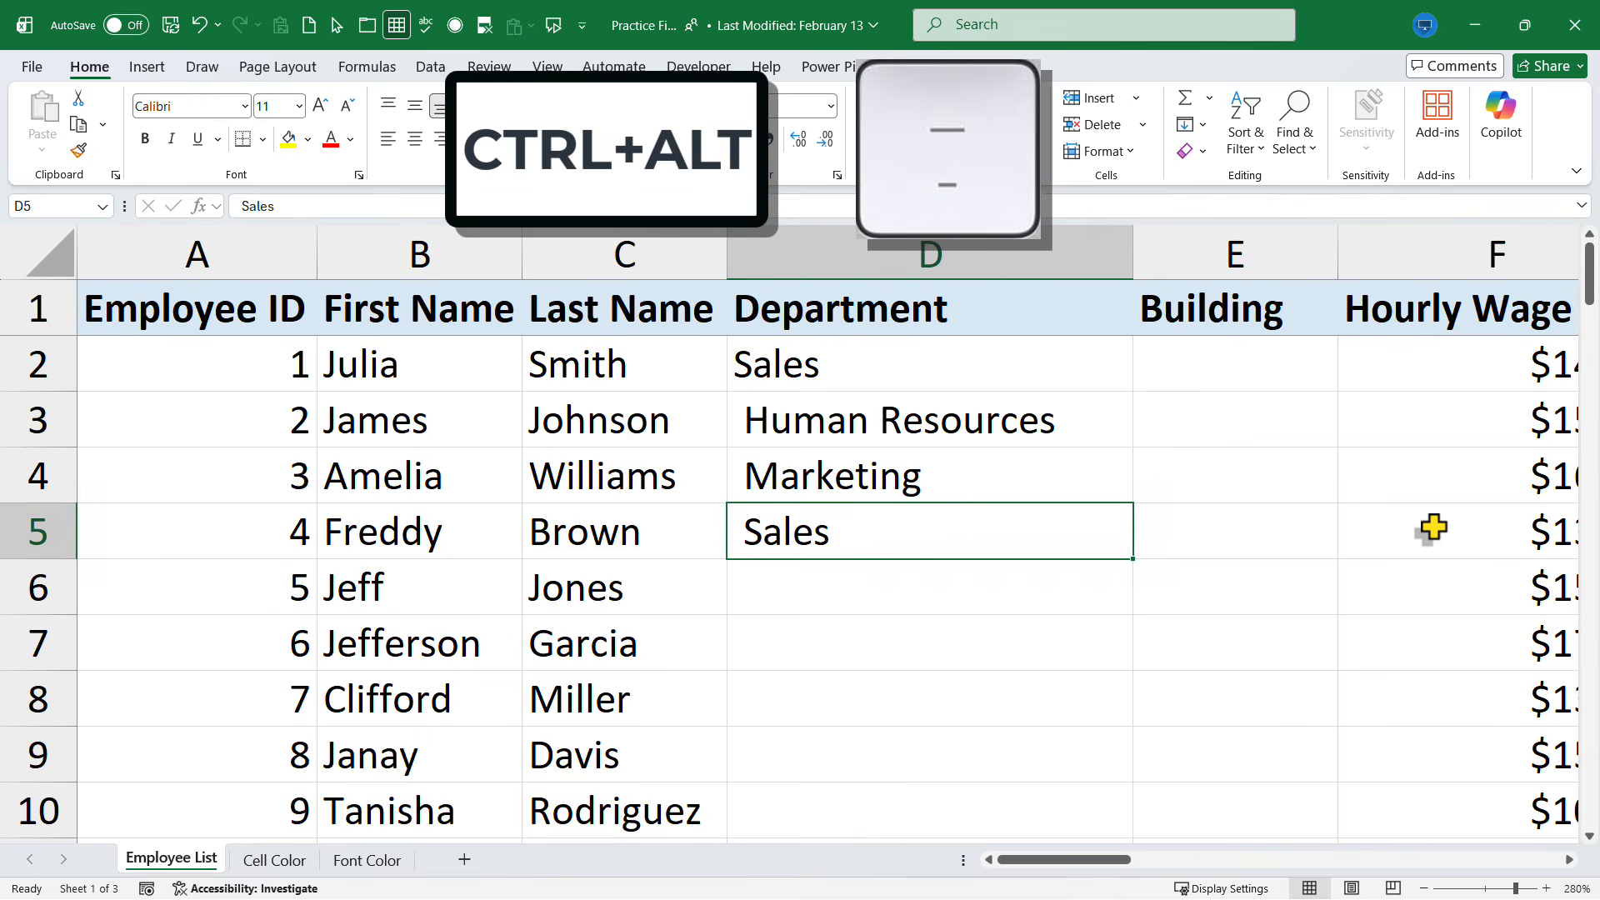
{"action": "key", "text": "ctrl+alt+minus"}
{"action": "key", "text": "ctrl+alt+minus"}
{"action": "key", "text": "ctrl+alt+minus"}
{"action": "key", "text": "ctrl+alt+minus"}
{"action": "key", "text": "ctrl+alt+minus"}
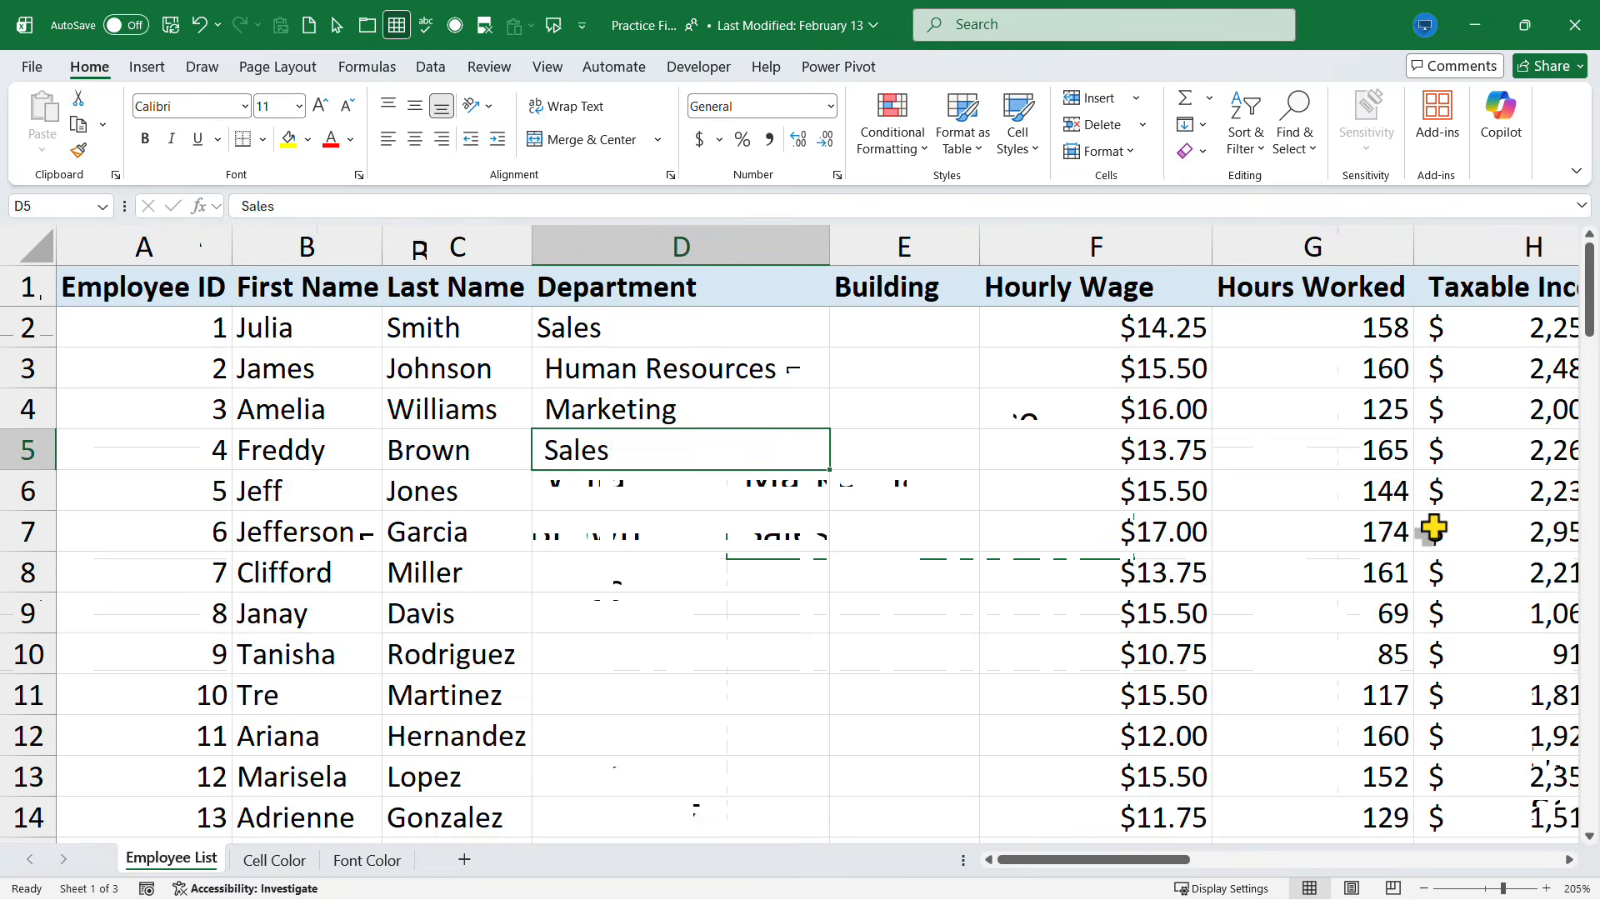
{"action": "key", "text": "ctrl+alt+minus"}
{"action": "key", "text": "ctrl+alt+minus"}
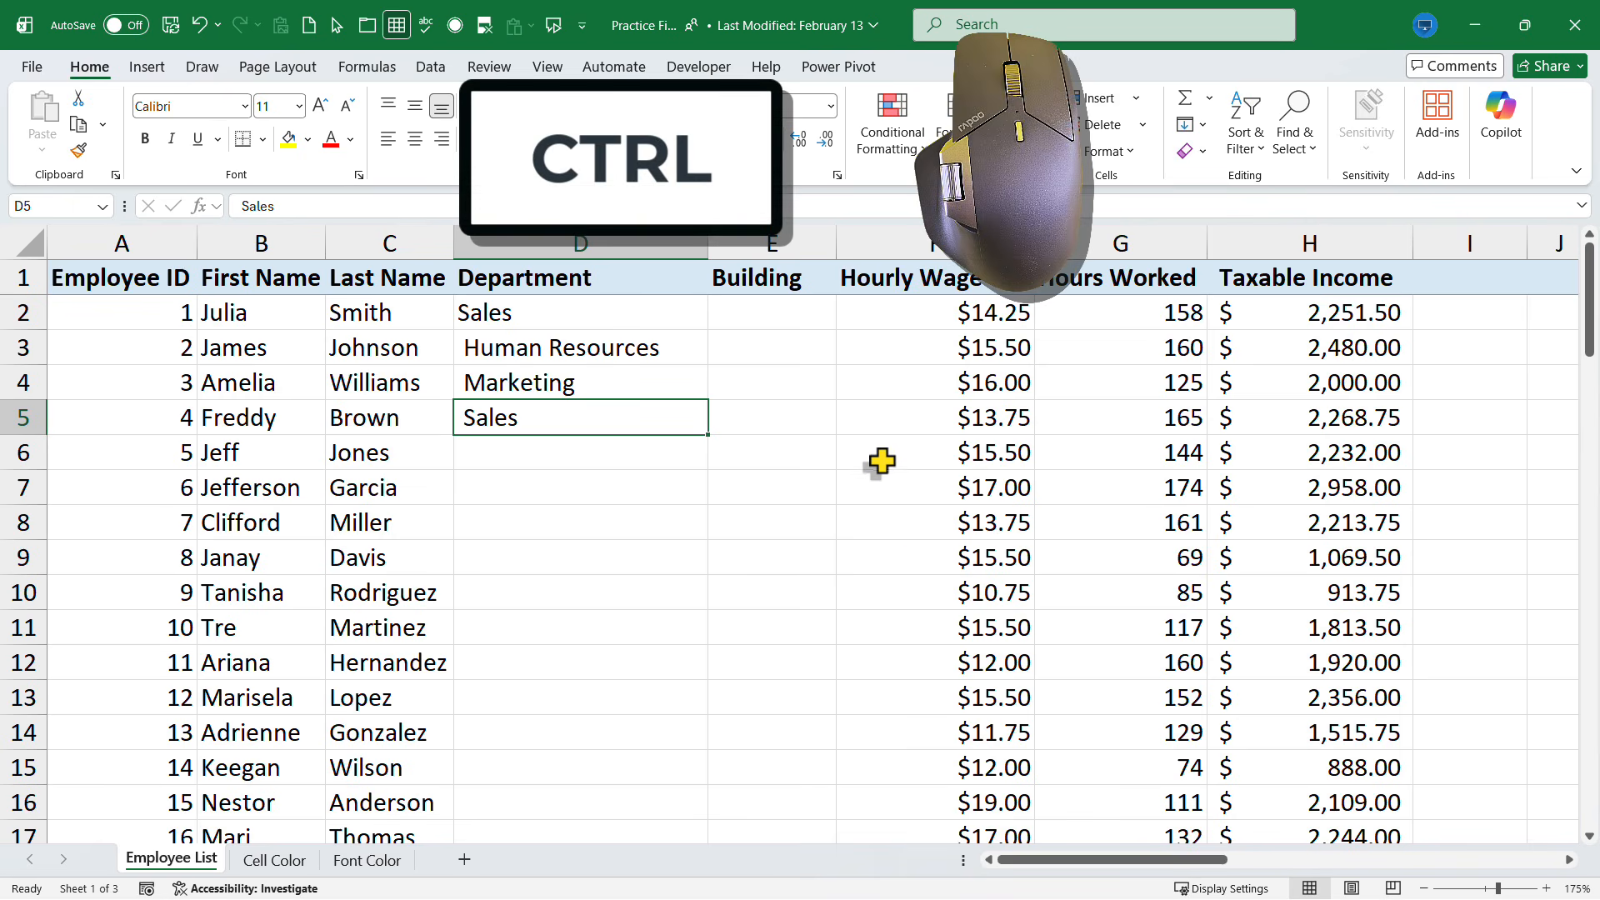
- Zoom in on the sheet to about 370%, and bring the magnification back down to 190%
{"action": "scroll", "coordinate": [881, 459], "scroll_direction": "up", "scroll_amount": 3, "text": "ctrl"}
{"action": "scroll", "coordinate": [881, 463], "scroll_direction": "up", "scroll_amount": 12, "text": "ctrl"}
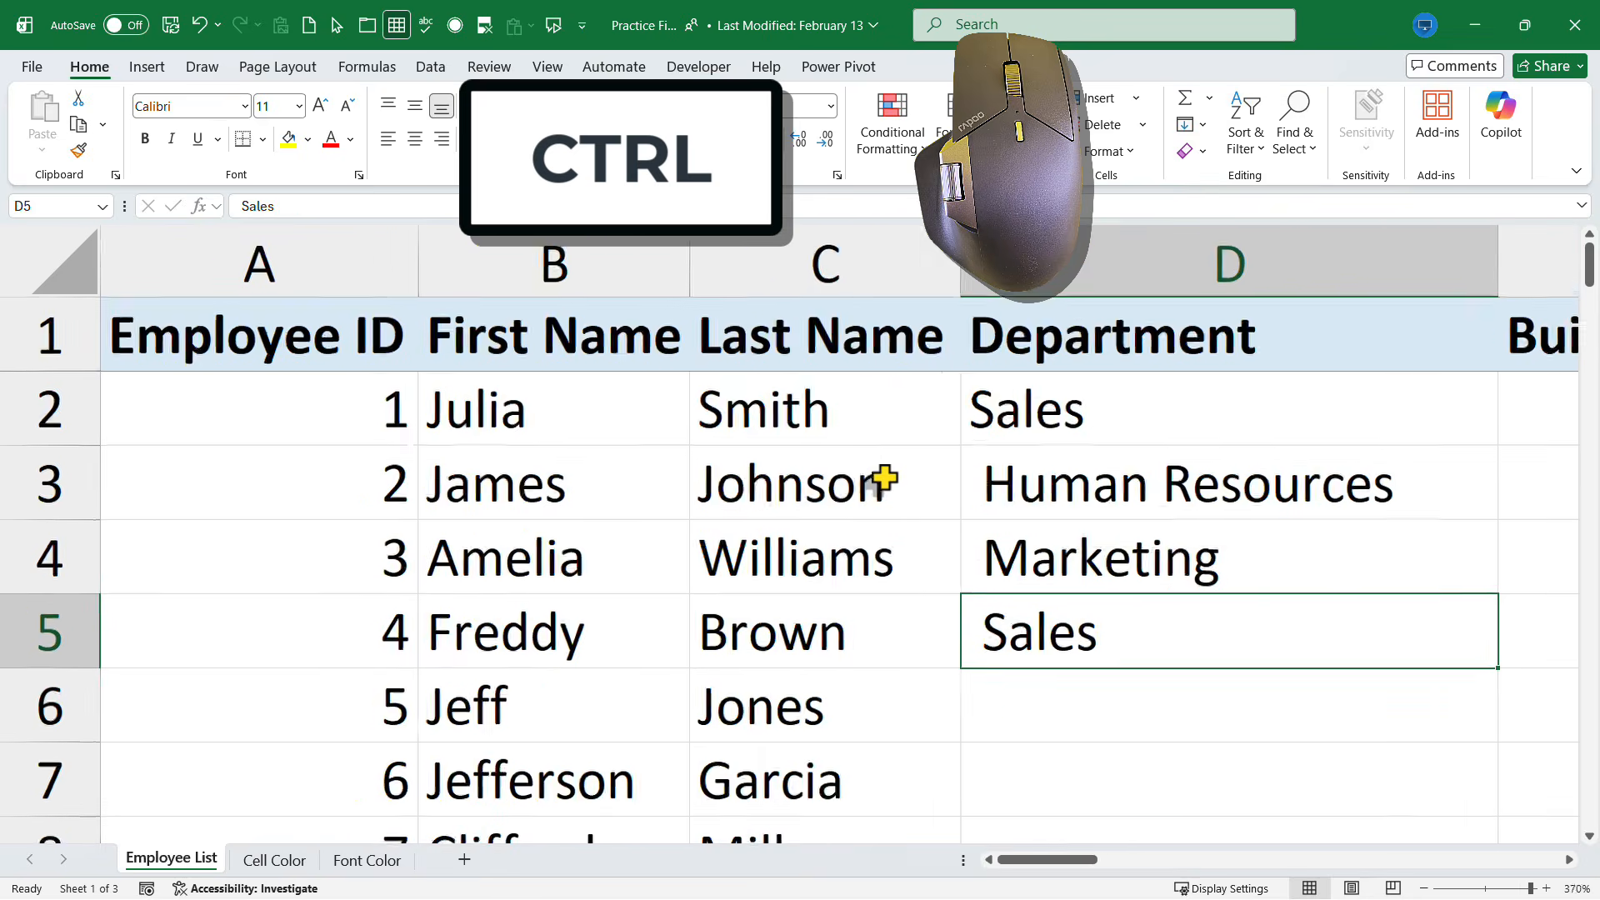
{"action": "scroll", "coordinate": [883, 477], "scroll_direction": "down", "scroll_amount": 13, "text": "ctrl"}
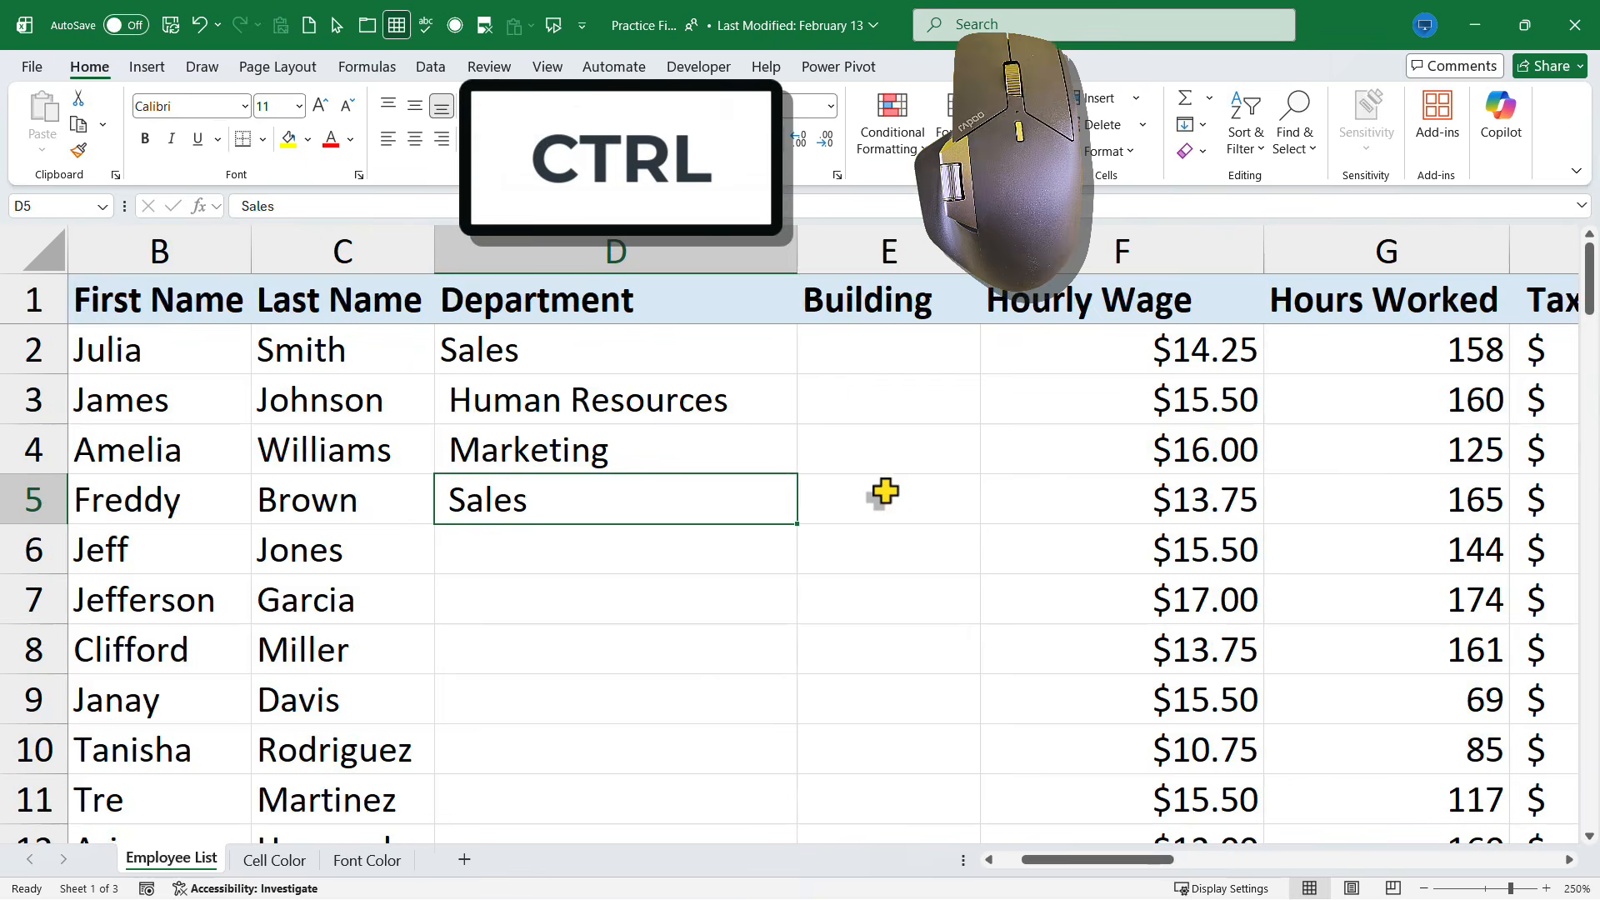
{"action": "scroll", "coordinate": [872, 508], "scroll_direction": "down", "scroll_amount": 4, "text": "ctrl"}
{"action": "scroll", "coordinate": [868, 510], "scroll_direction": "up", "scroll_amount": 5, "text": "ctrl"}
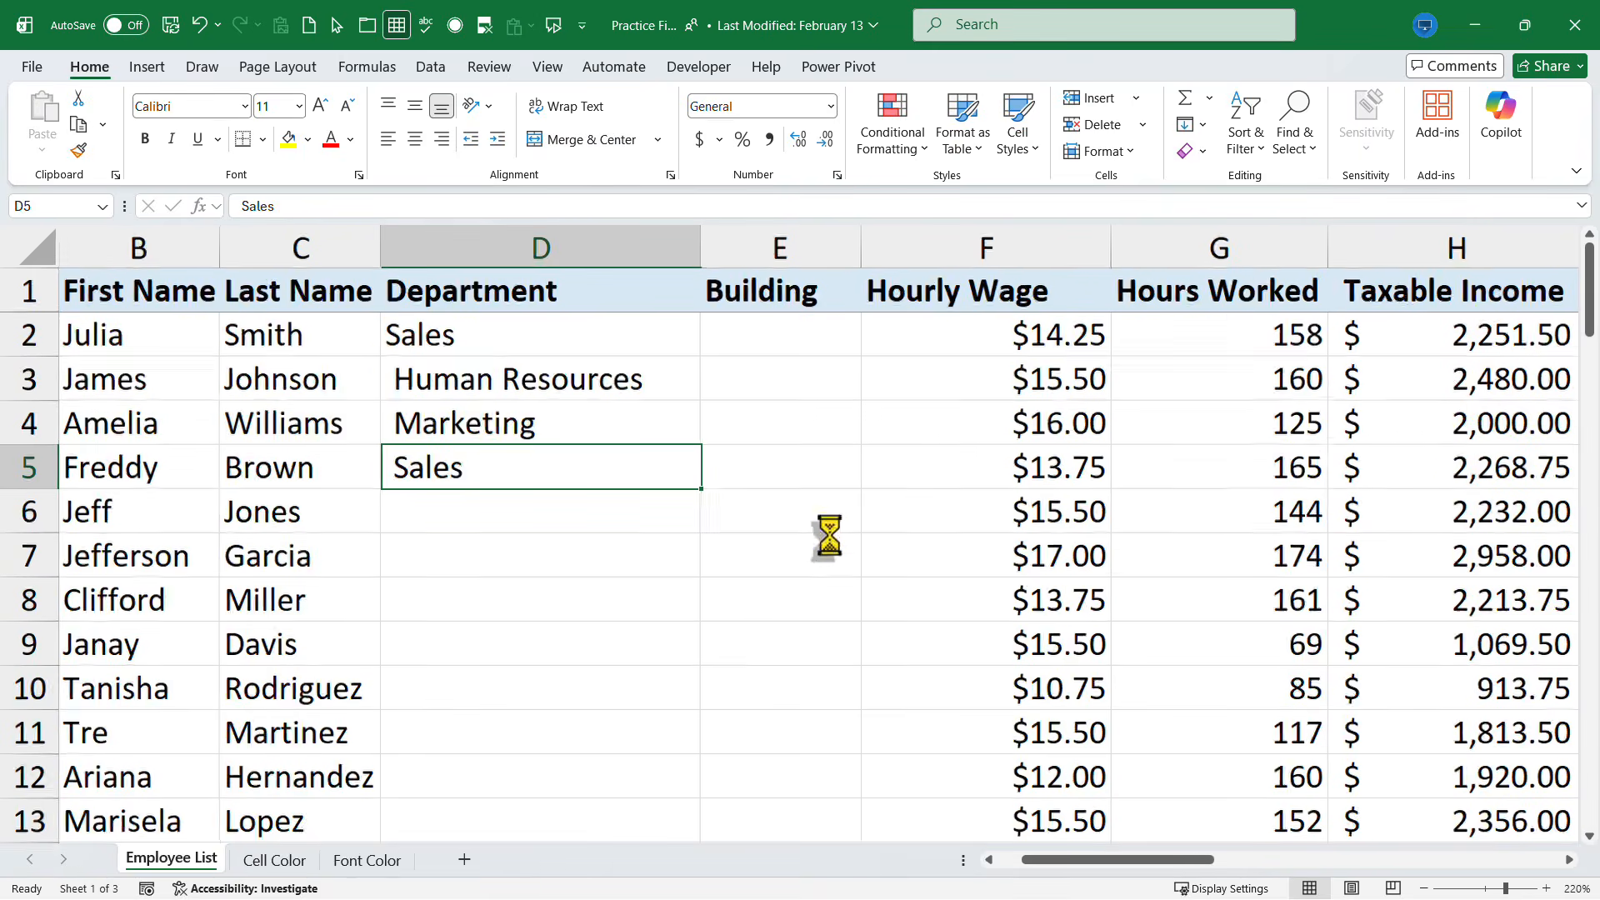
{"action": "scroll", "coordinate": [826, 535], "scroll_direction": "down", "scroll_amount": 2, "text": "ctrl"}
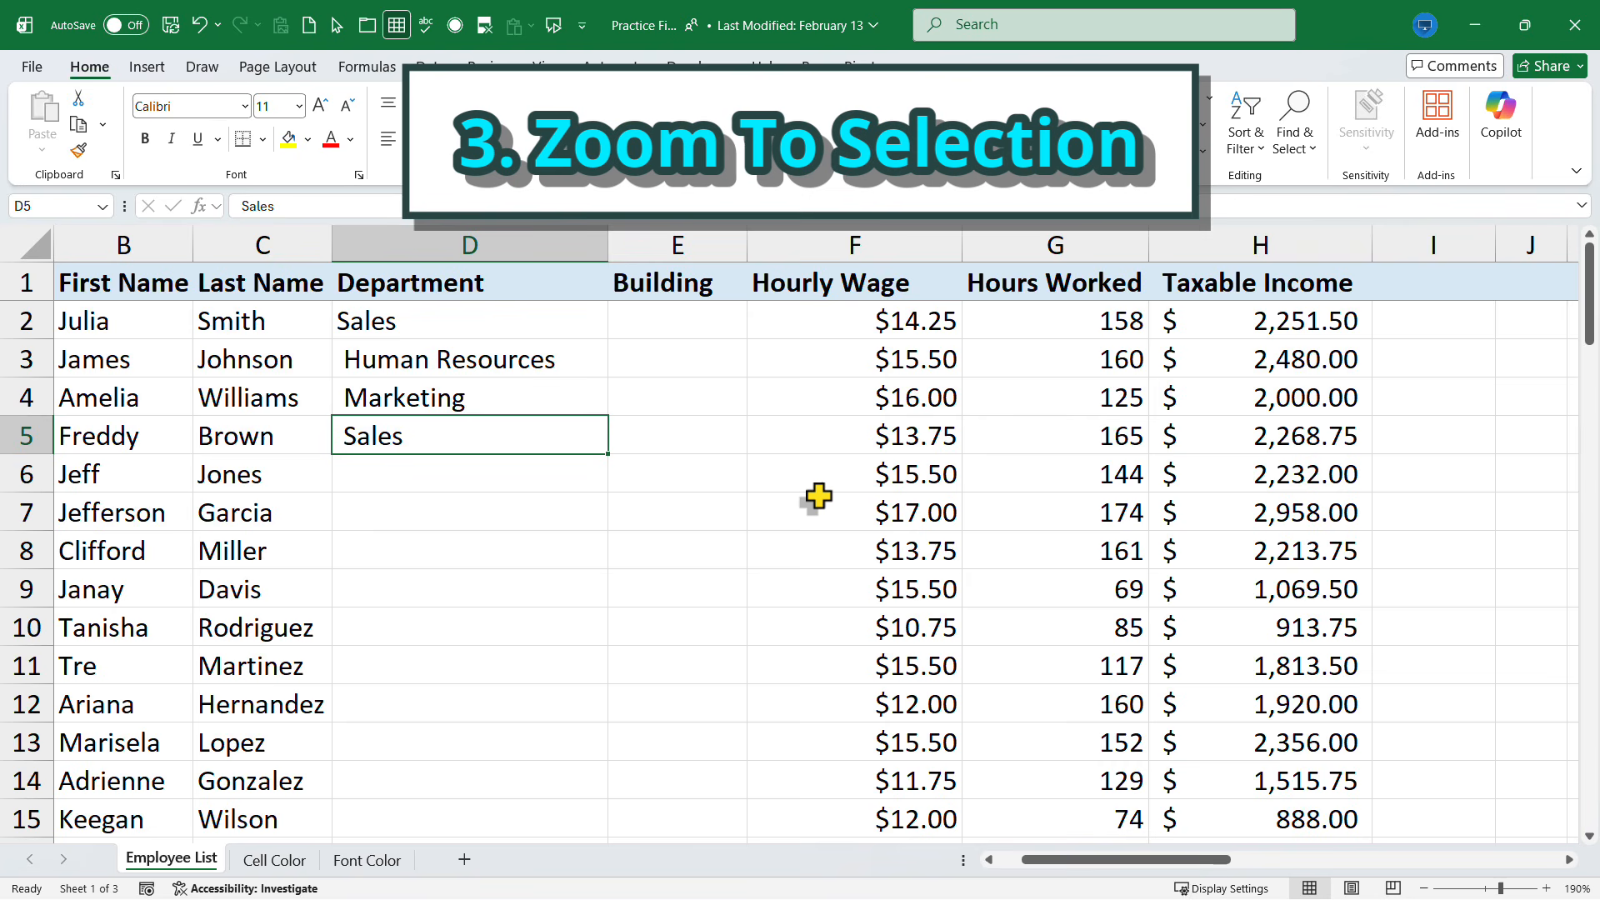
{"action": "key", "text": "Left"}
{"action": "key", "text": "Up"}
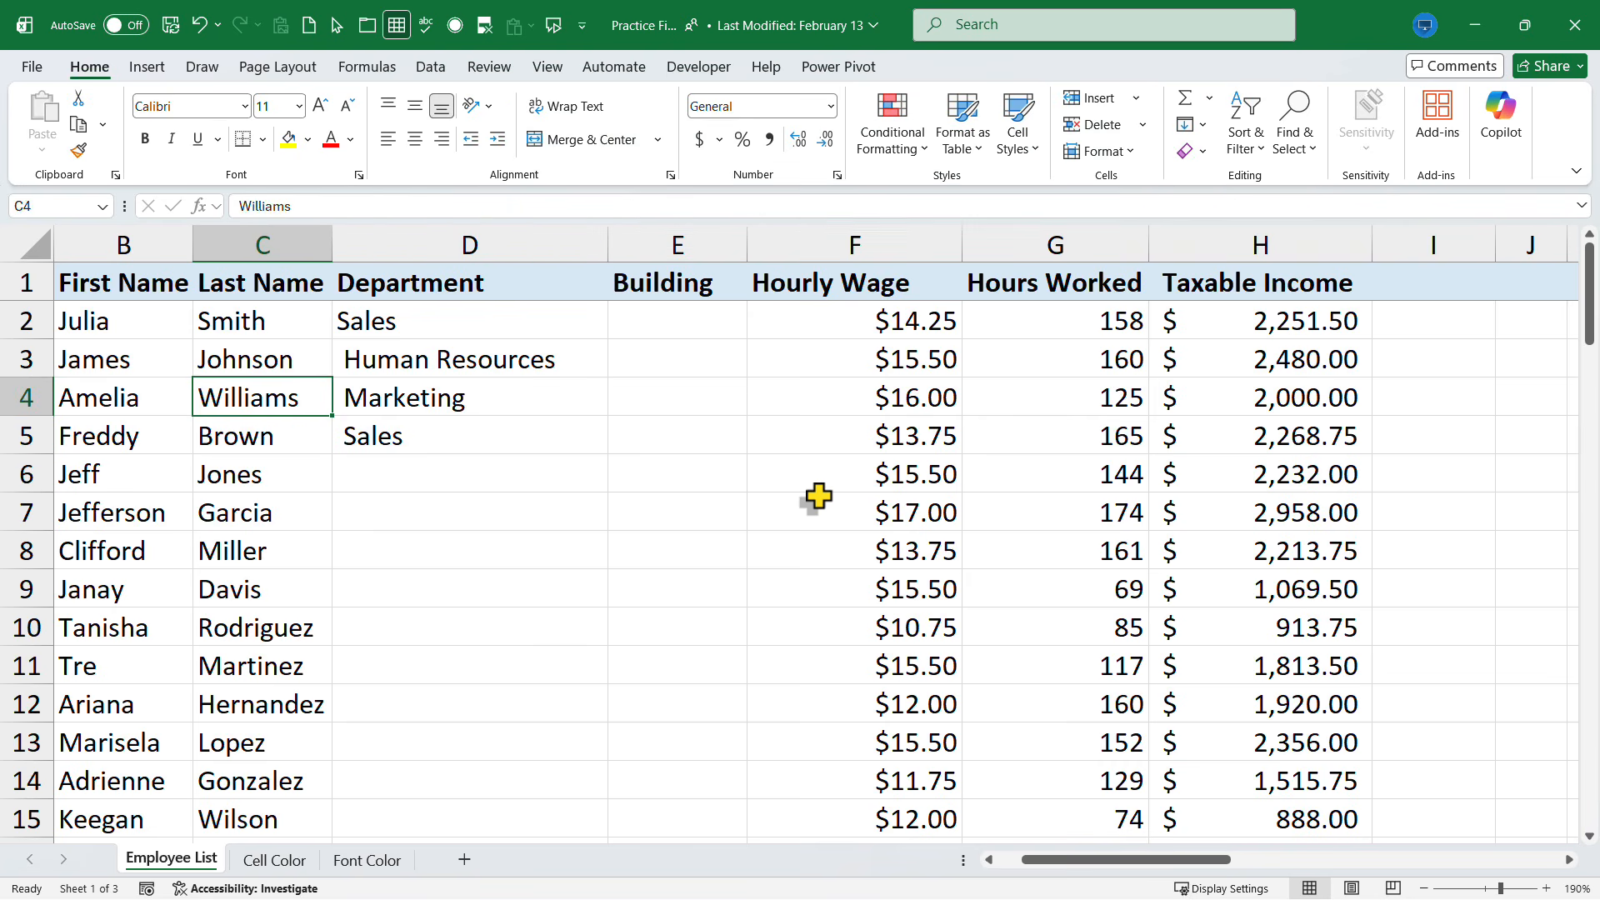
{"action": "key", "text": "Right"}
{"action": "key", "text": "Down"}
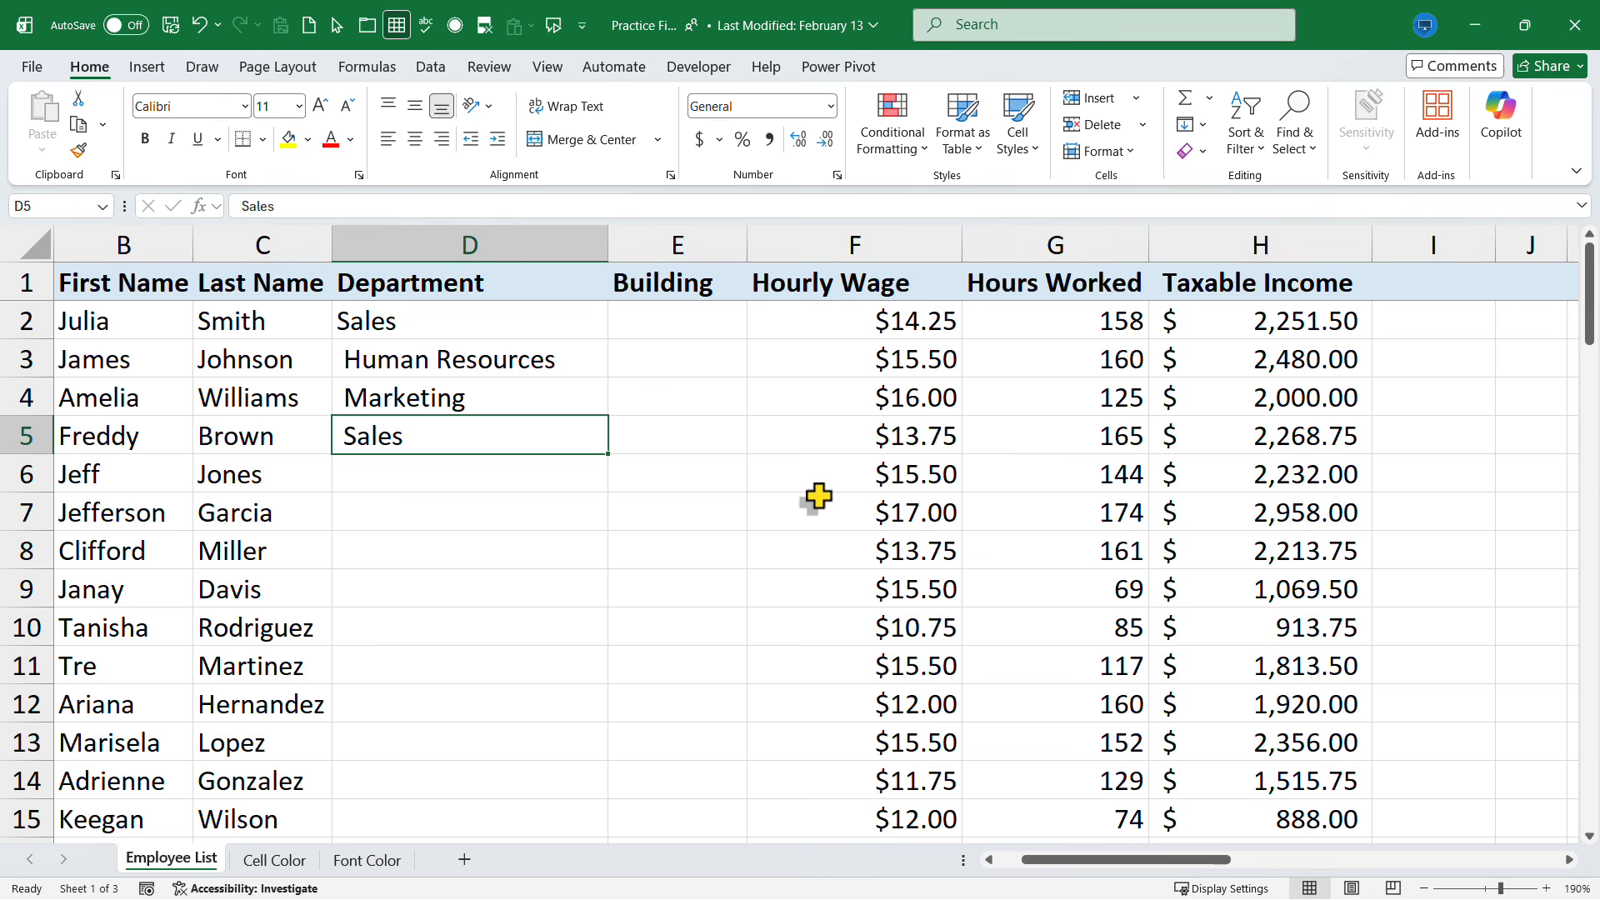
- Select the range B2:H5, starting from B5, and zoom the sheet to that selection
{"action": "key", "text": "Left"}
{"action": "key", "text": "Left"}
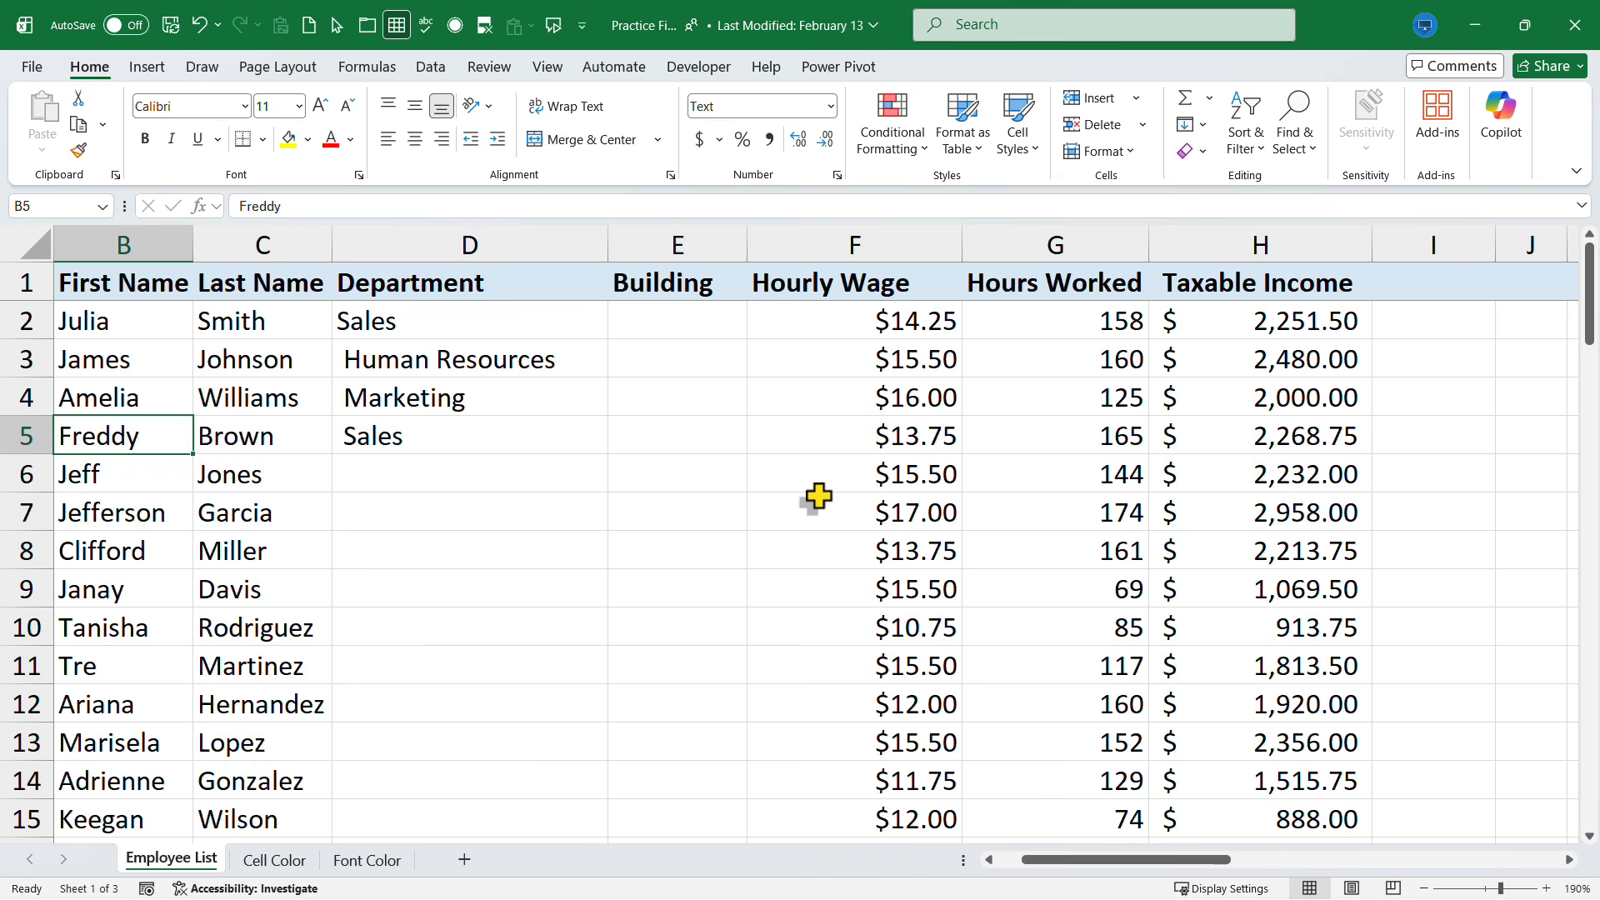
{"action": "key", "text": "shift+Up"}
{"action": "key", "text": "shift+Up"}
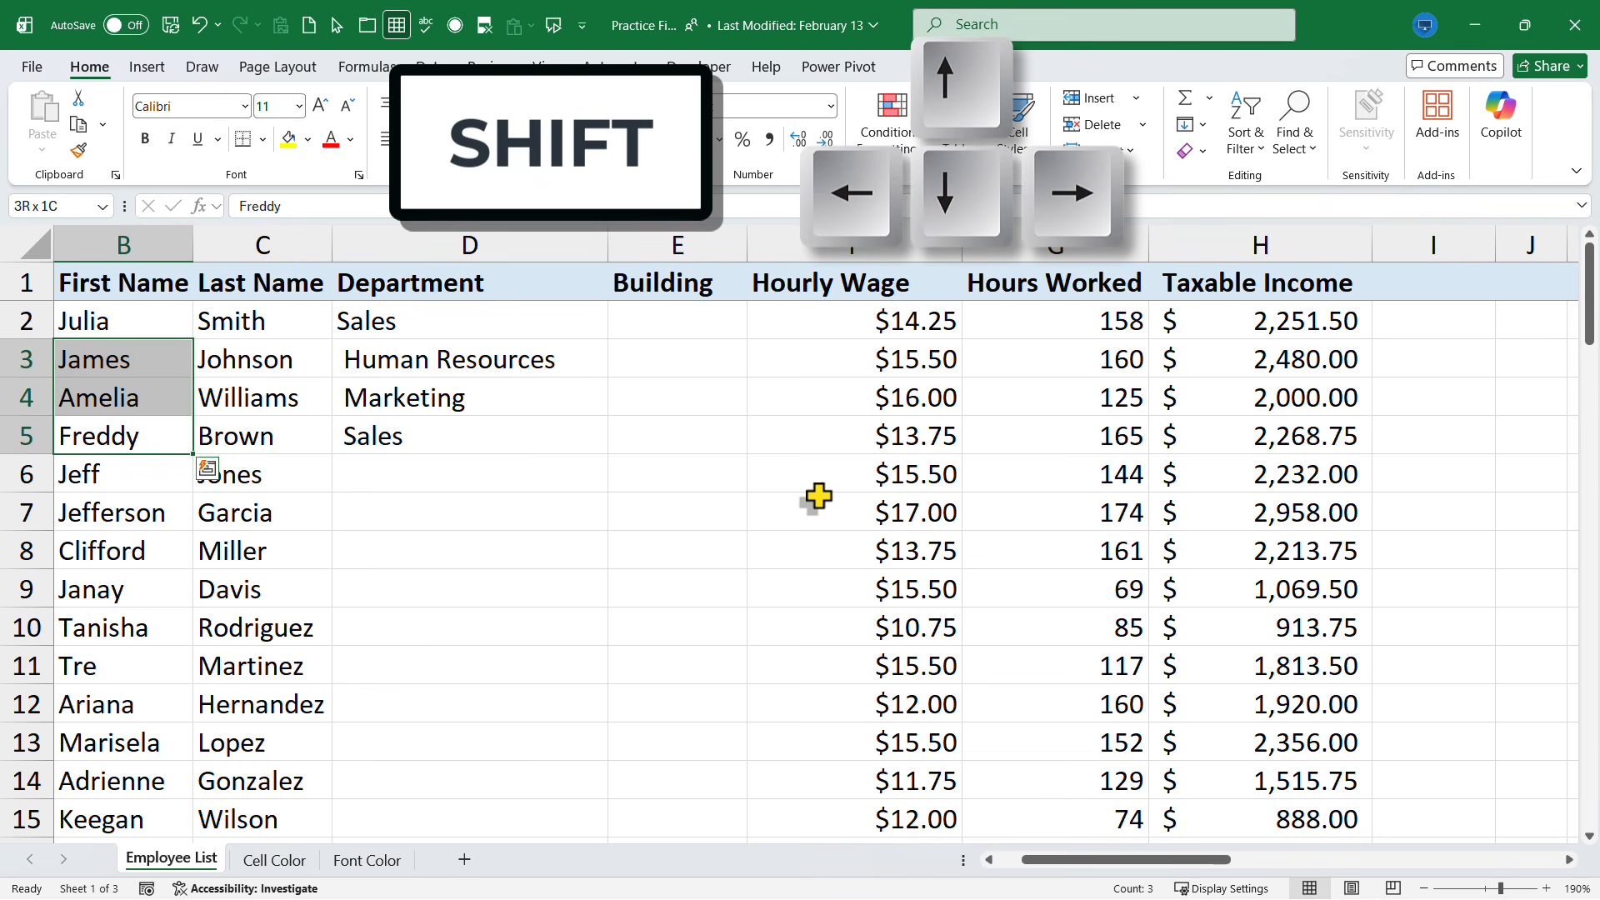
{"action": "key", "text": "shift+Up"}
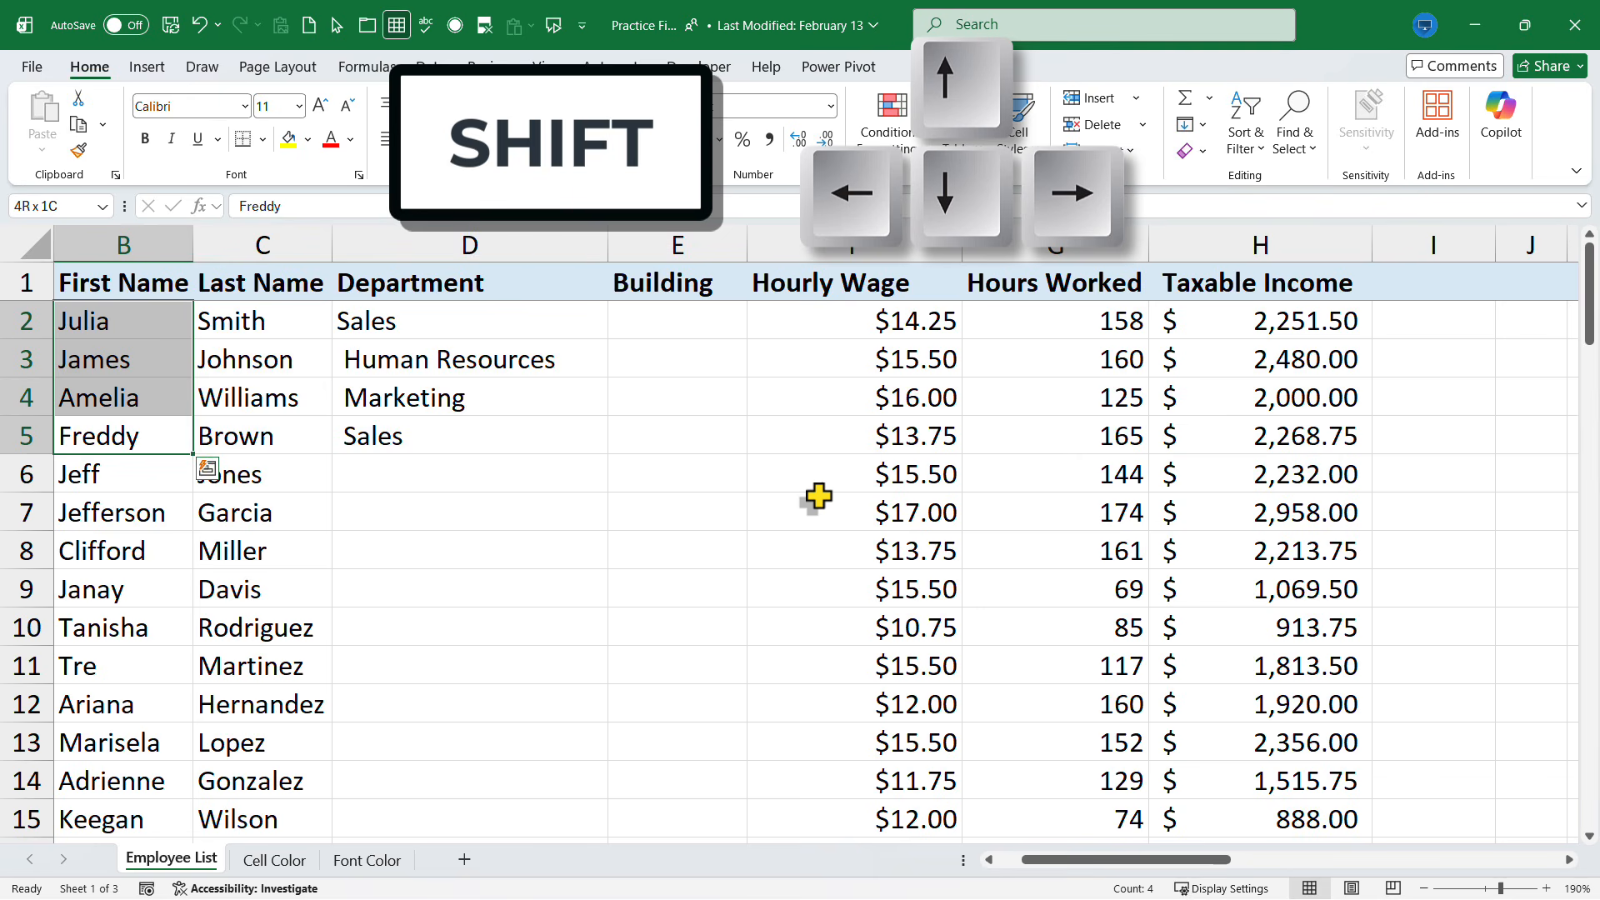
{"action": "key", "text": "shift+Right"}
{"action": "key", "text": "shift+Right"}
{"action": "key", "text": "shift+Right"}
{"action": "key", "text": "shift+Right"}
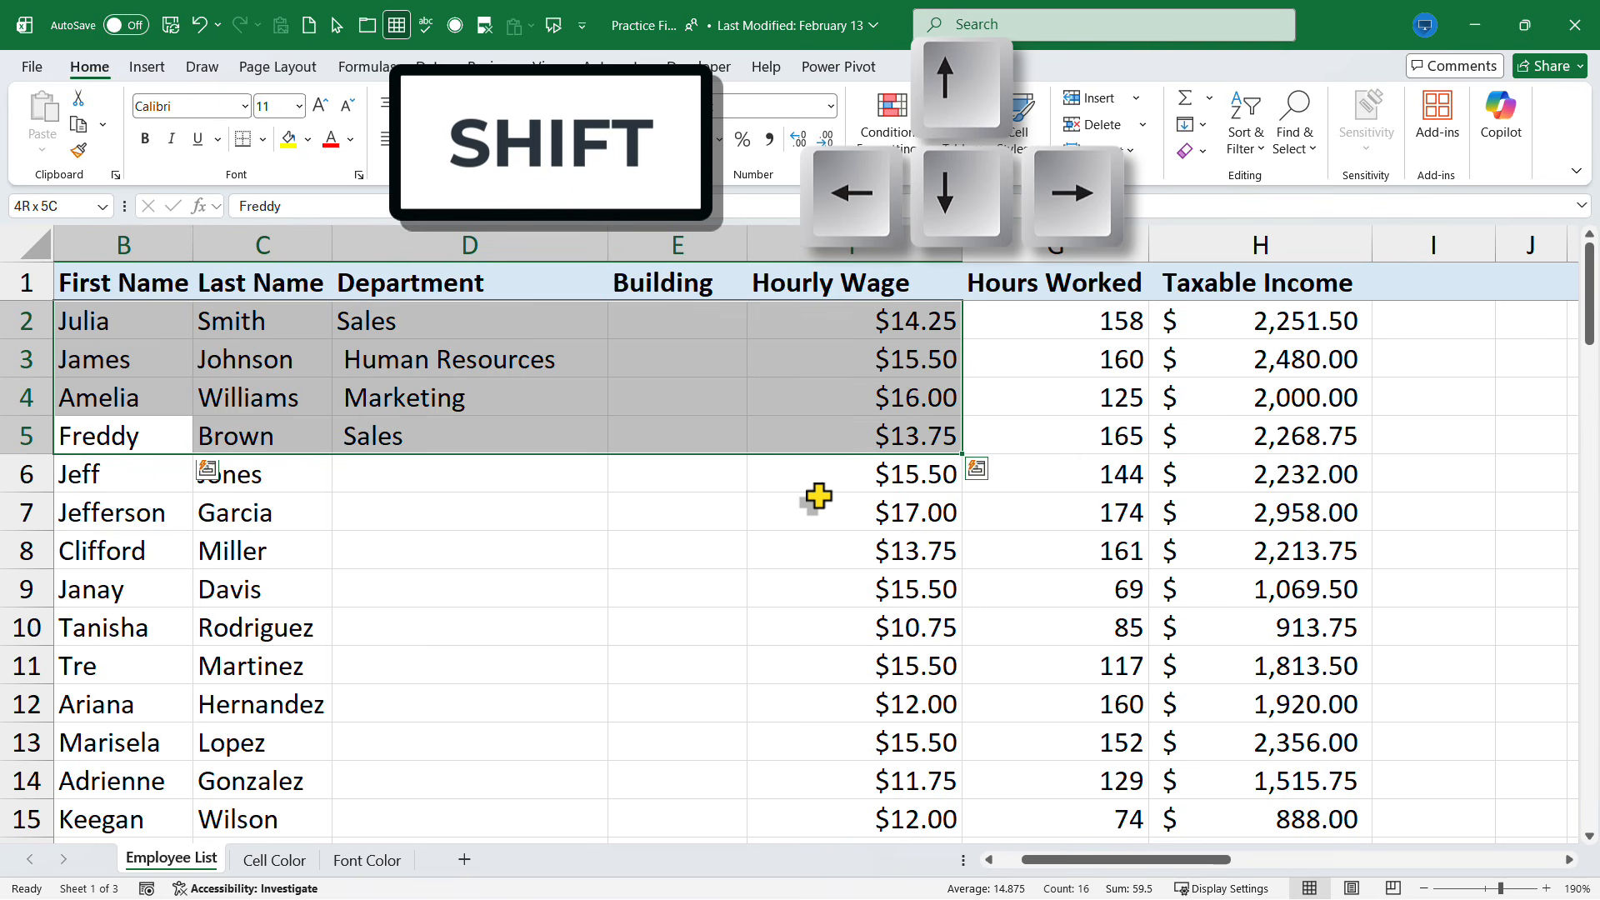
{"action": "key", "text": "shift+Right"}
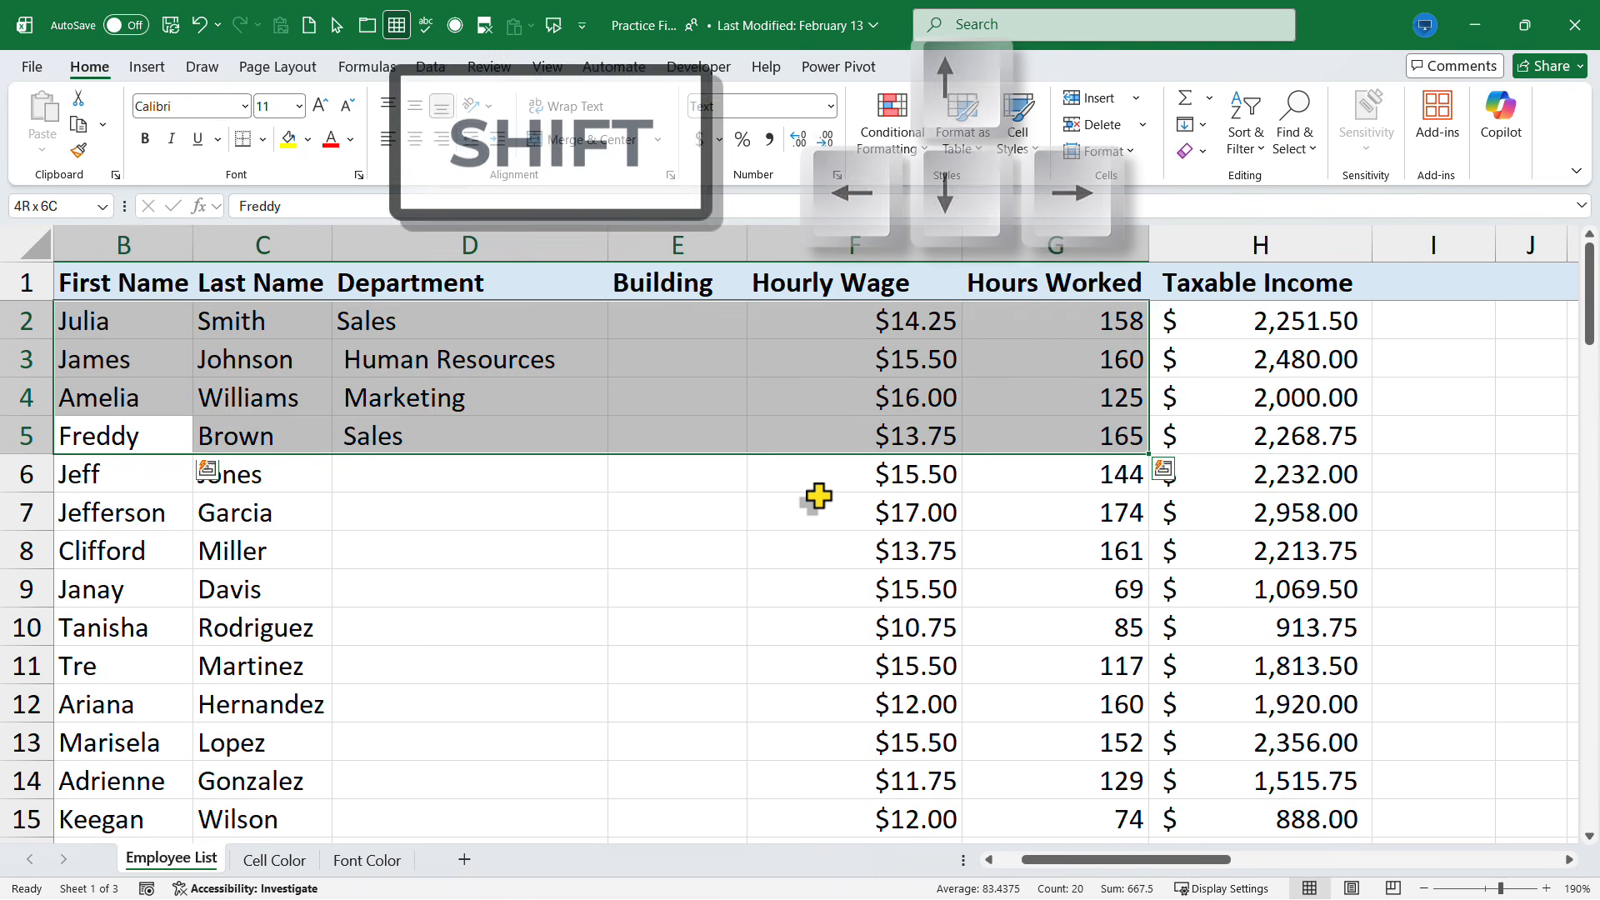
{"action": "key", "text": "shift+Right"}
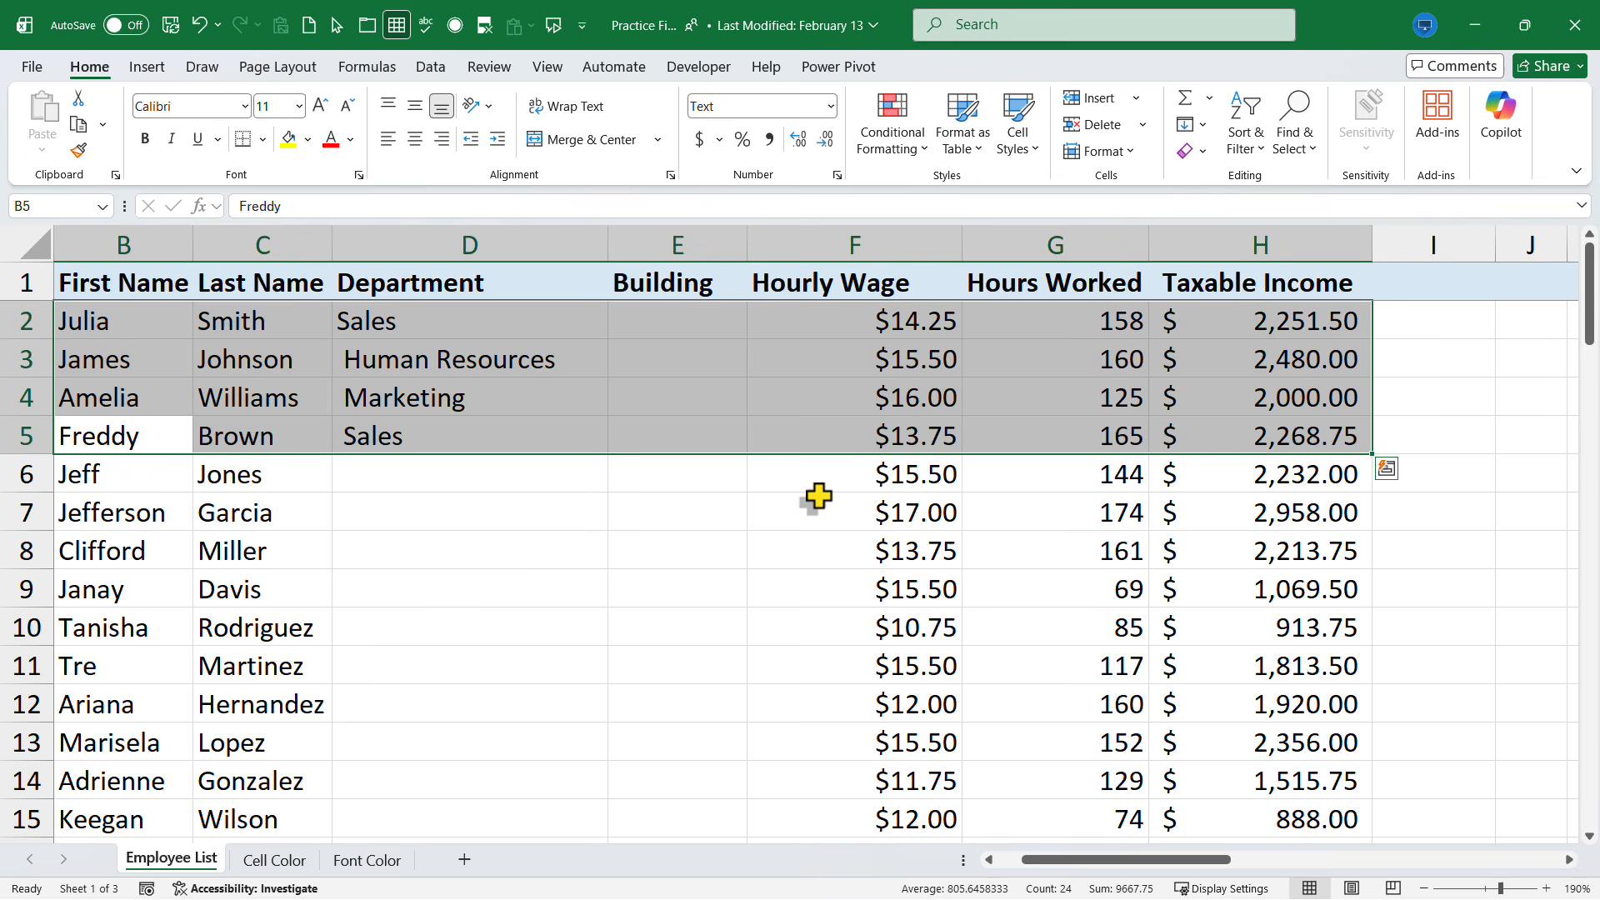
{"action": "key", "text": "alt"}
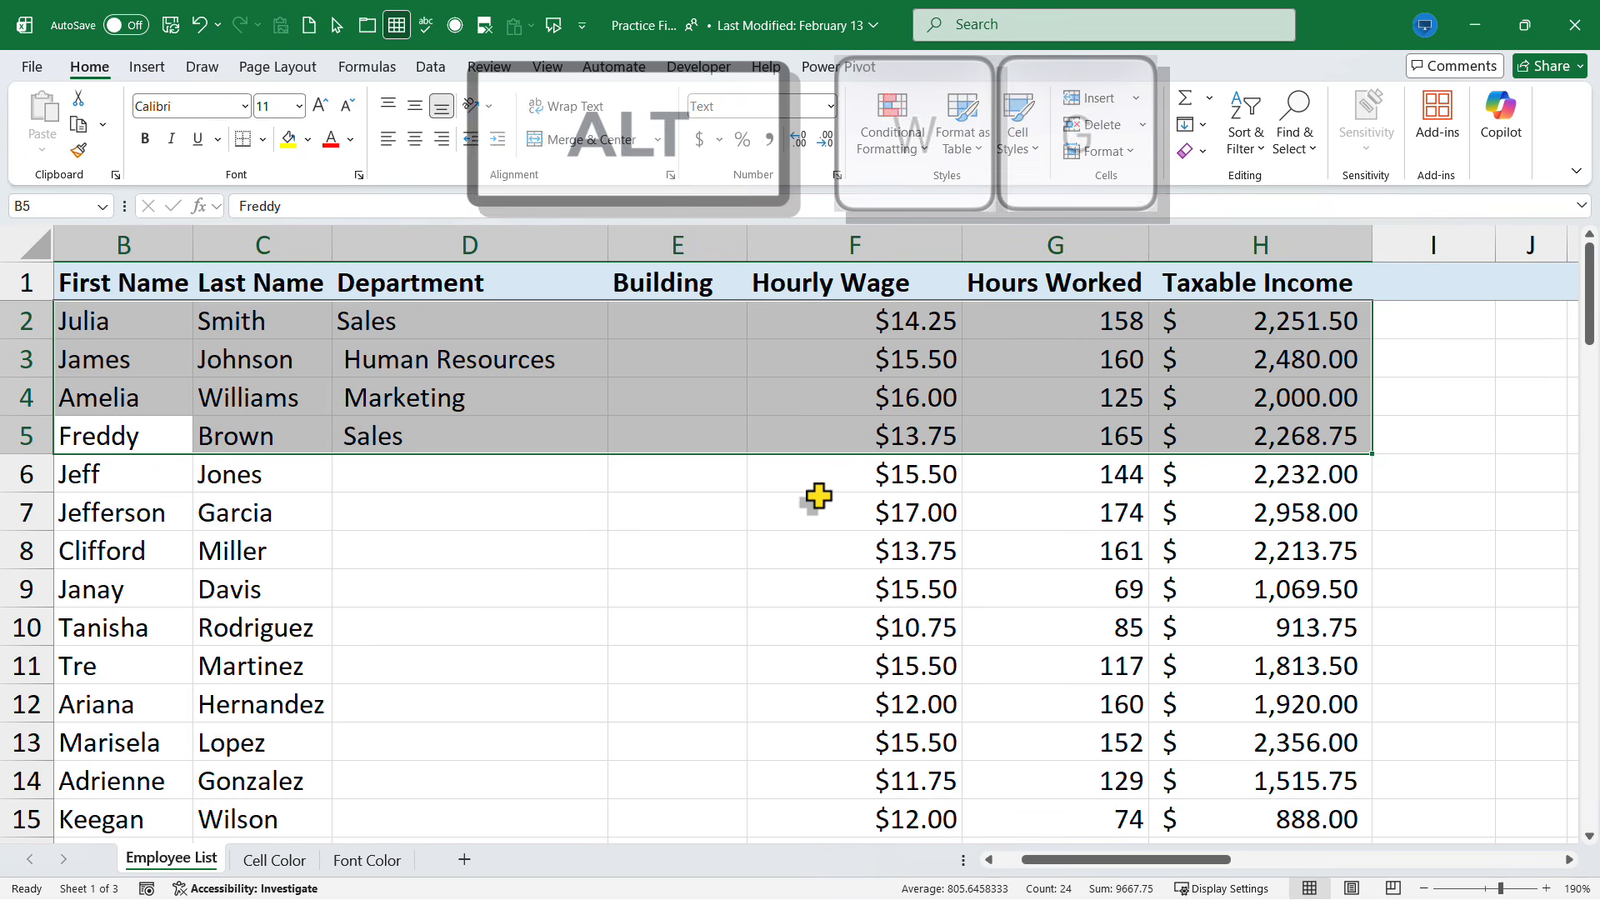
{"action": "key", "text": "w"}
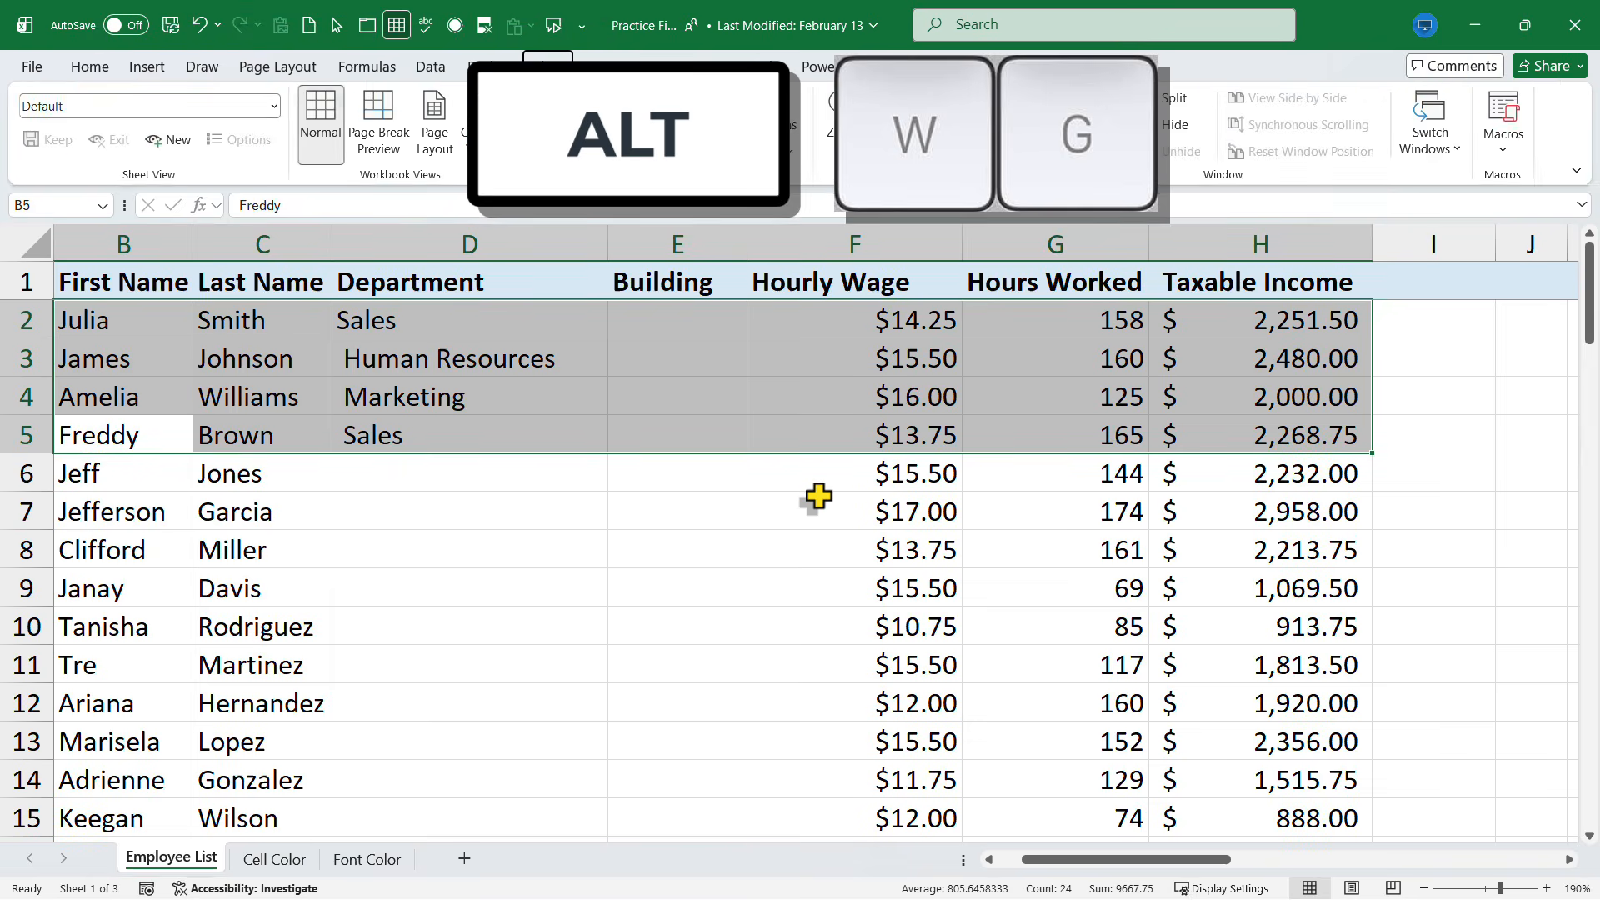
{"action": "key", "text": "g"}
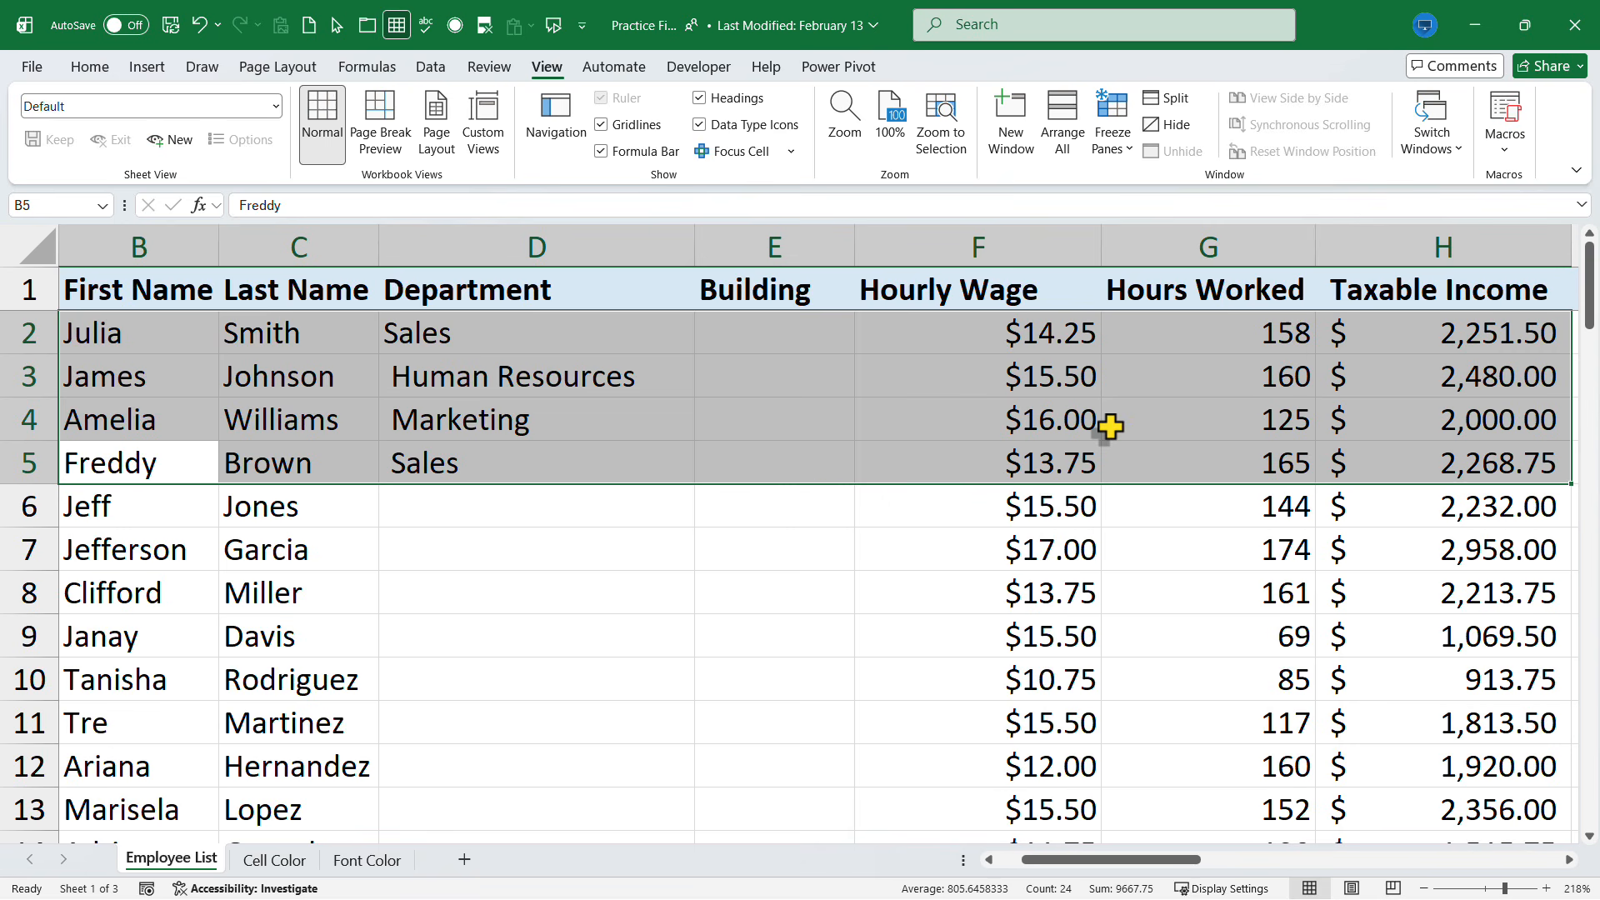
- Shrink the selection to B2:E5 and zoom the sheet to that selection
{"action": "key", "text": "shift+Left"}
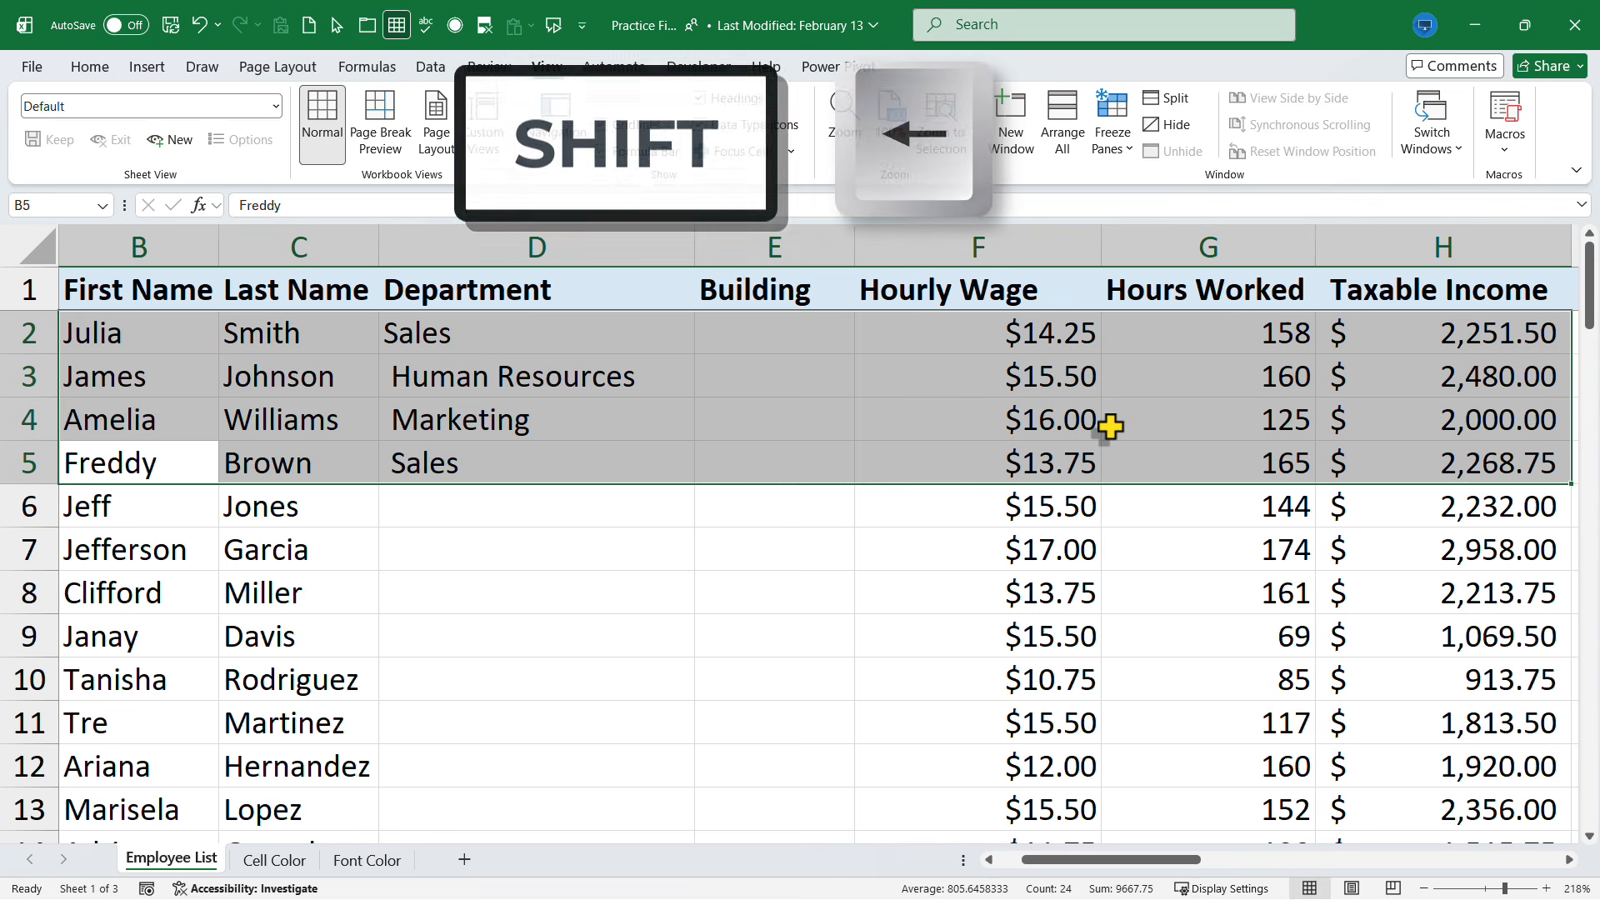
{"action": "key", "text": "shift+Left"}
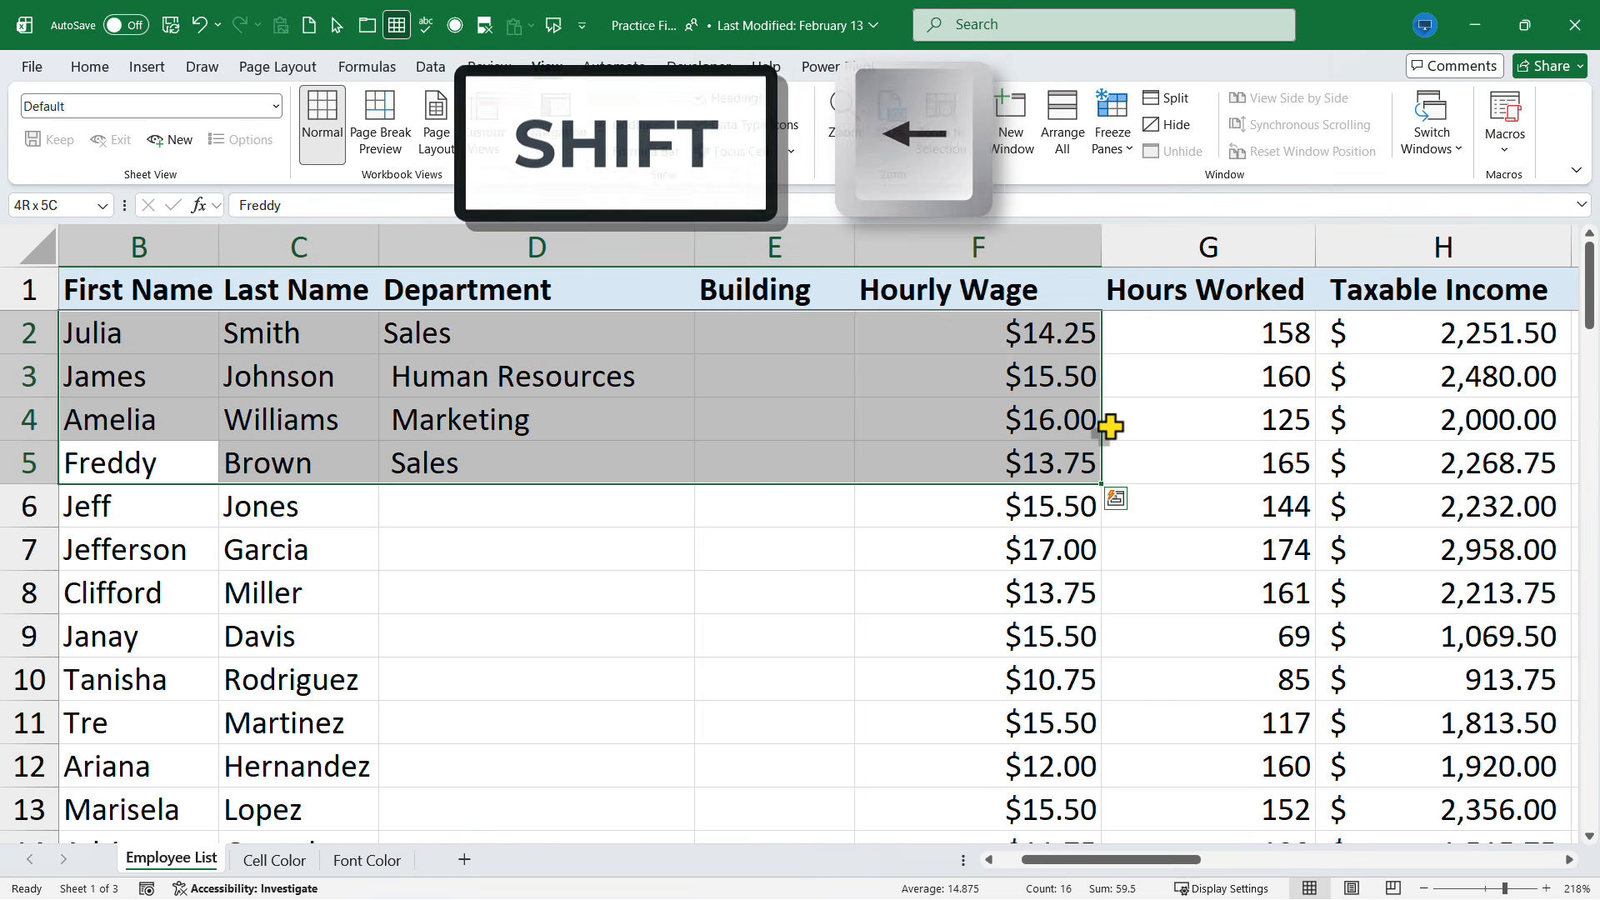
{"action": "key", "text": "shift+Left"}
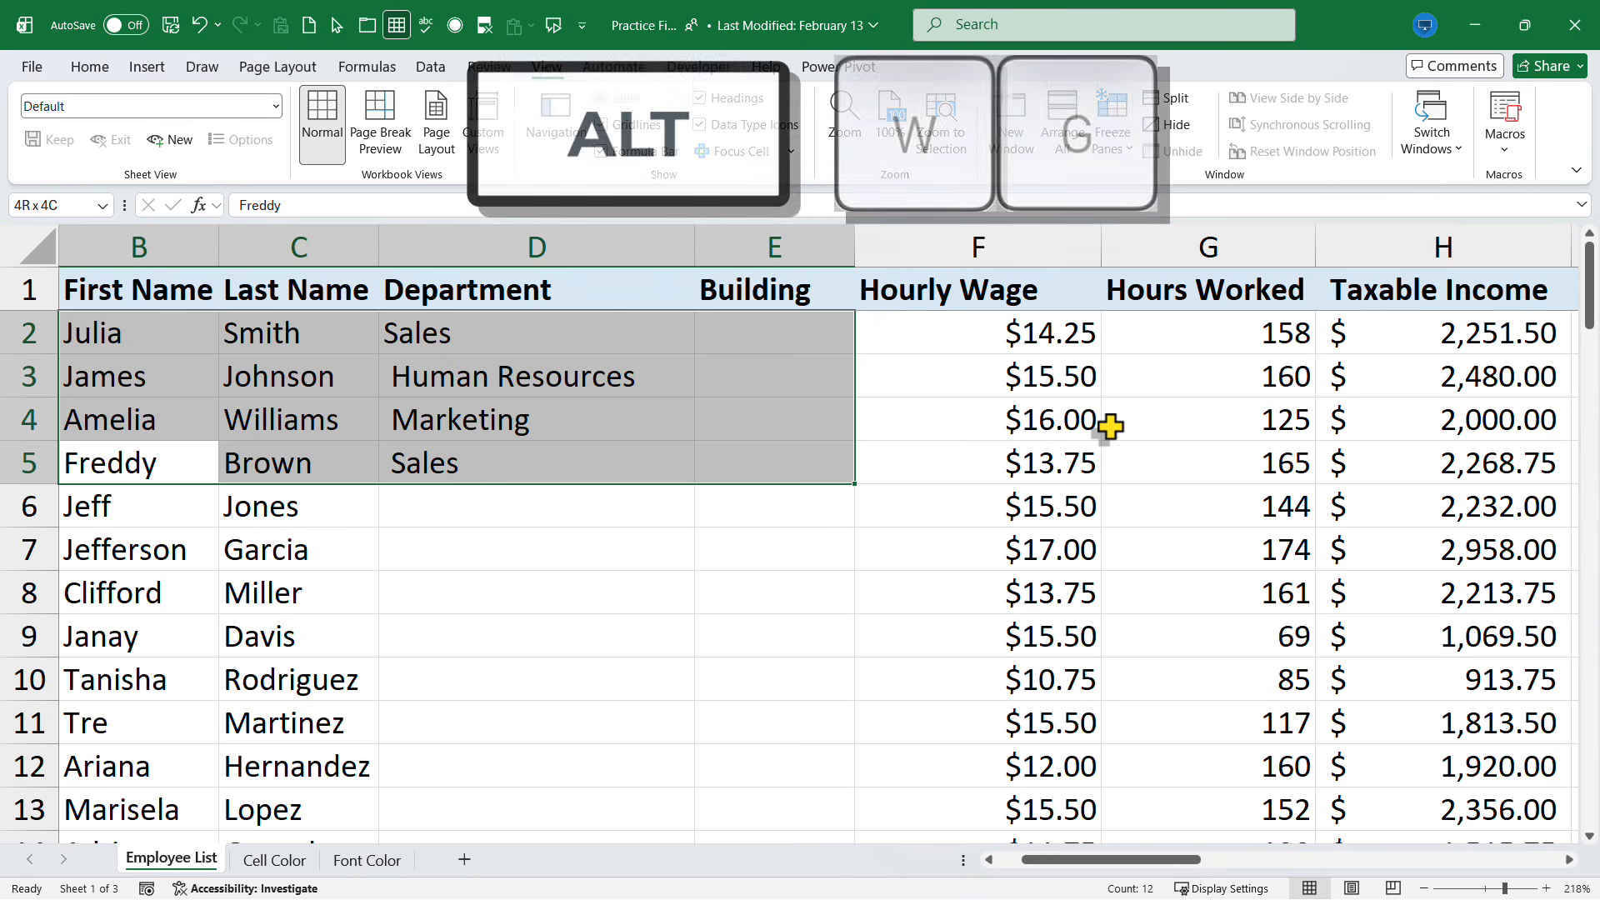
{"action": "key", "text": "alt"}
{"action": "key", "text": "w"}
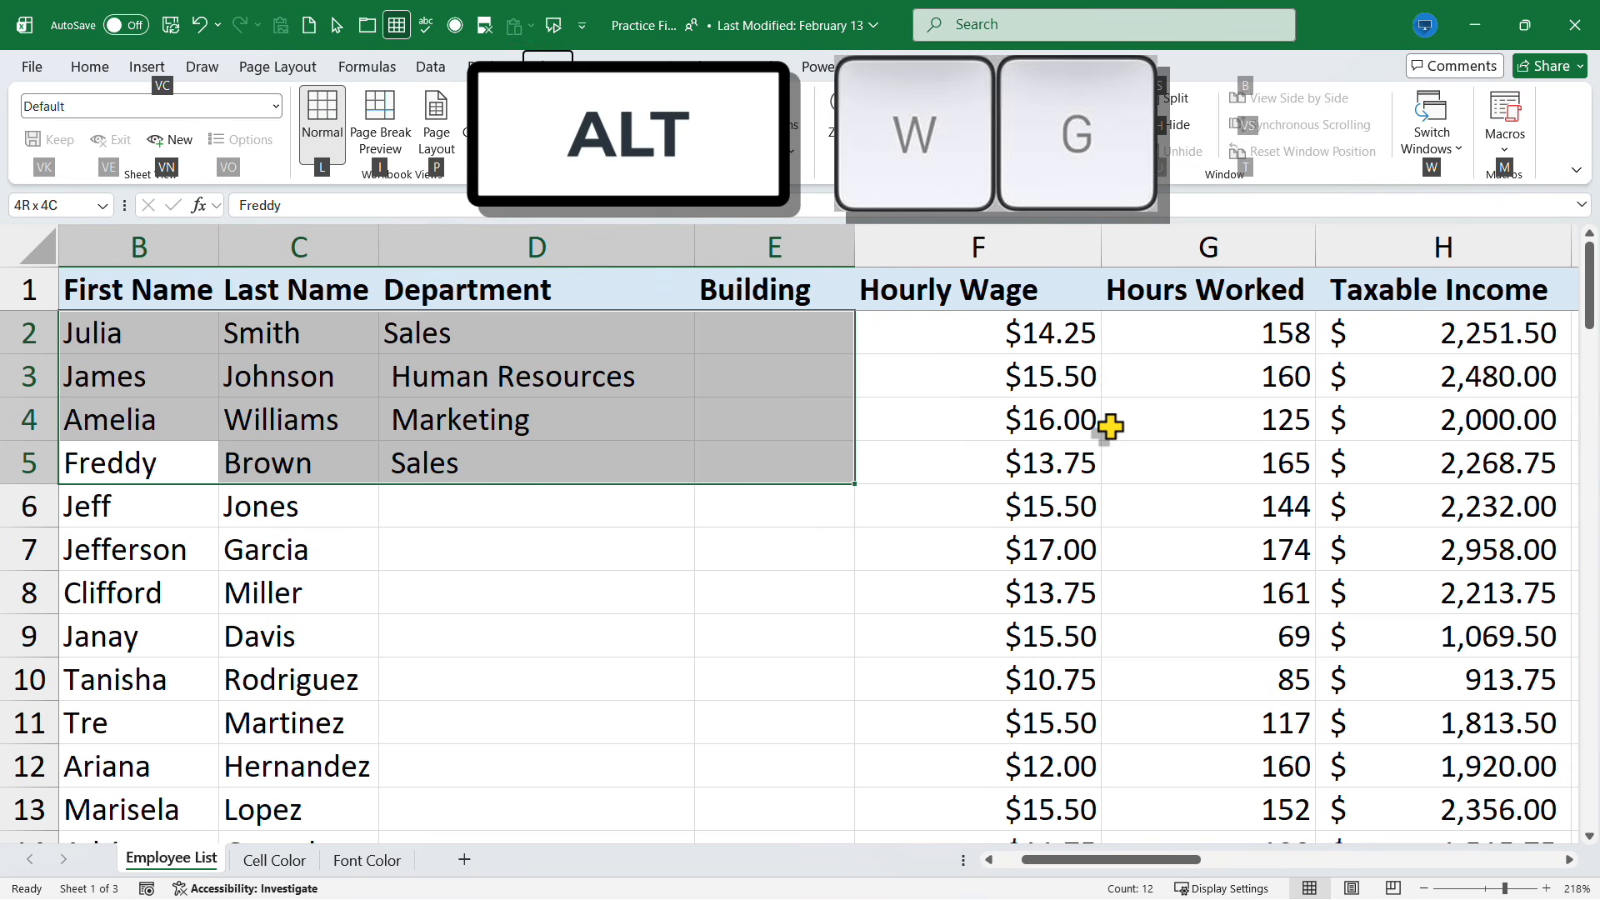
{"action": "key", "text": "g"}
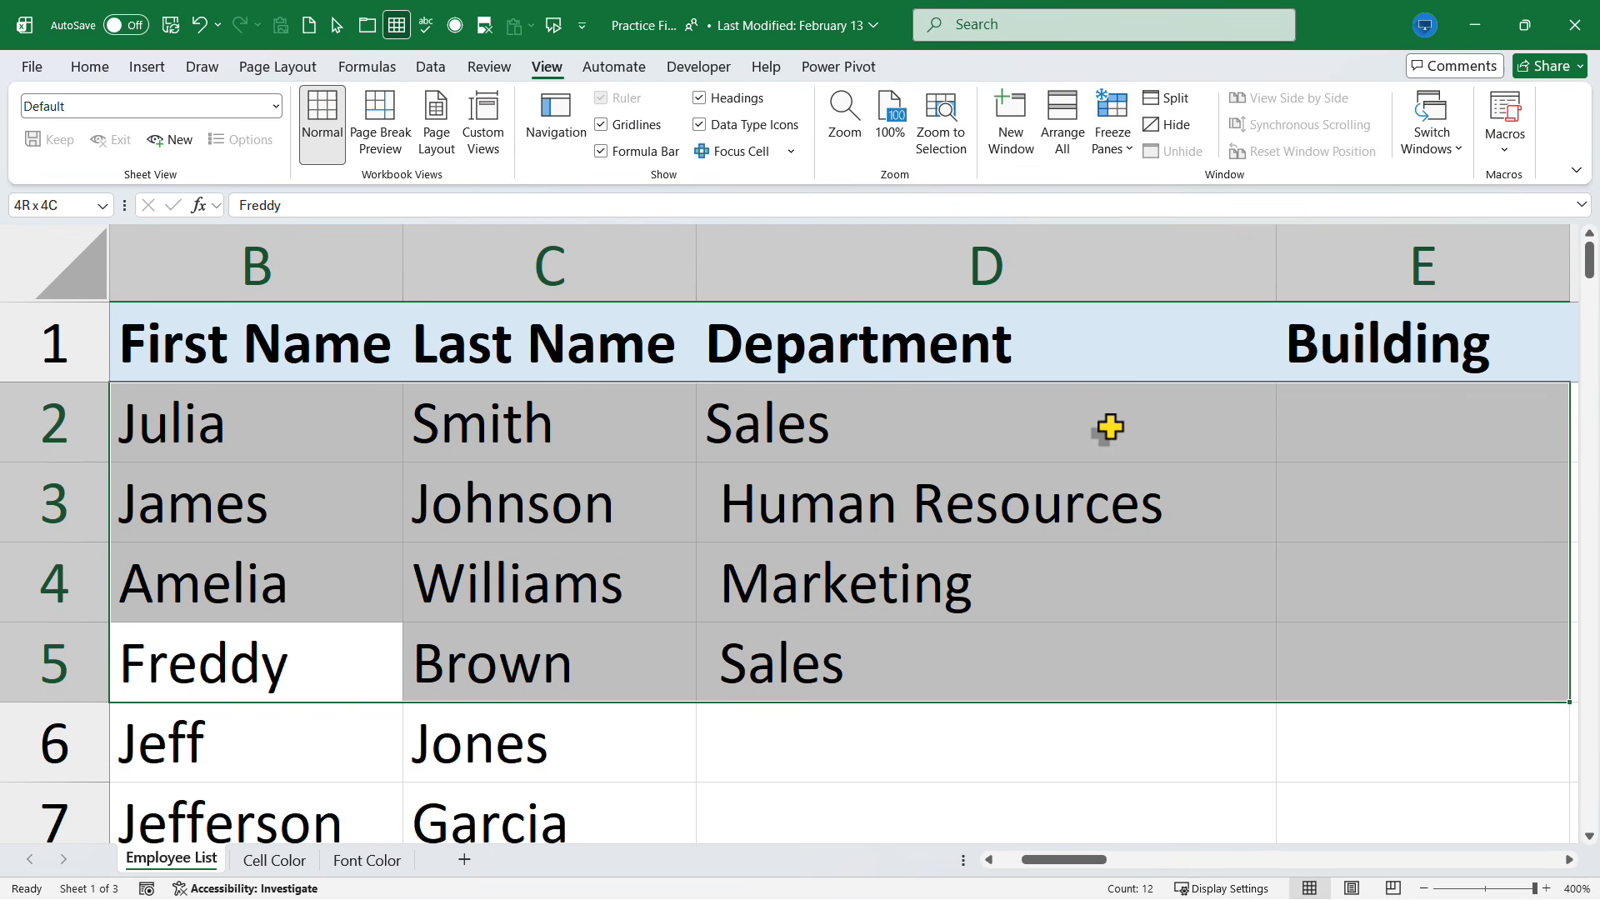
- Zoom the sheet out in increments to 25%, and set the zoom level back to 190%
{"action": "key", "text": "ctrl+alt+minus"}
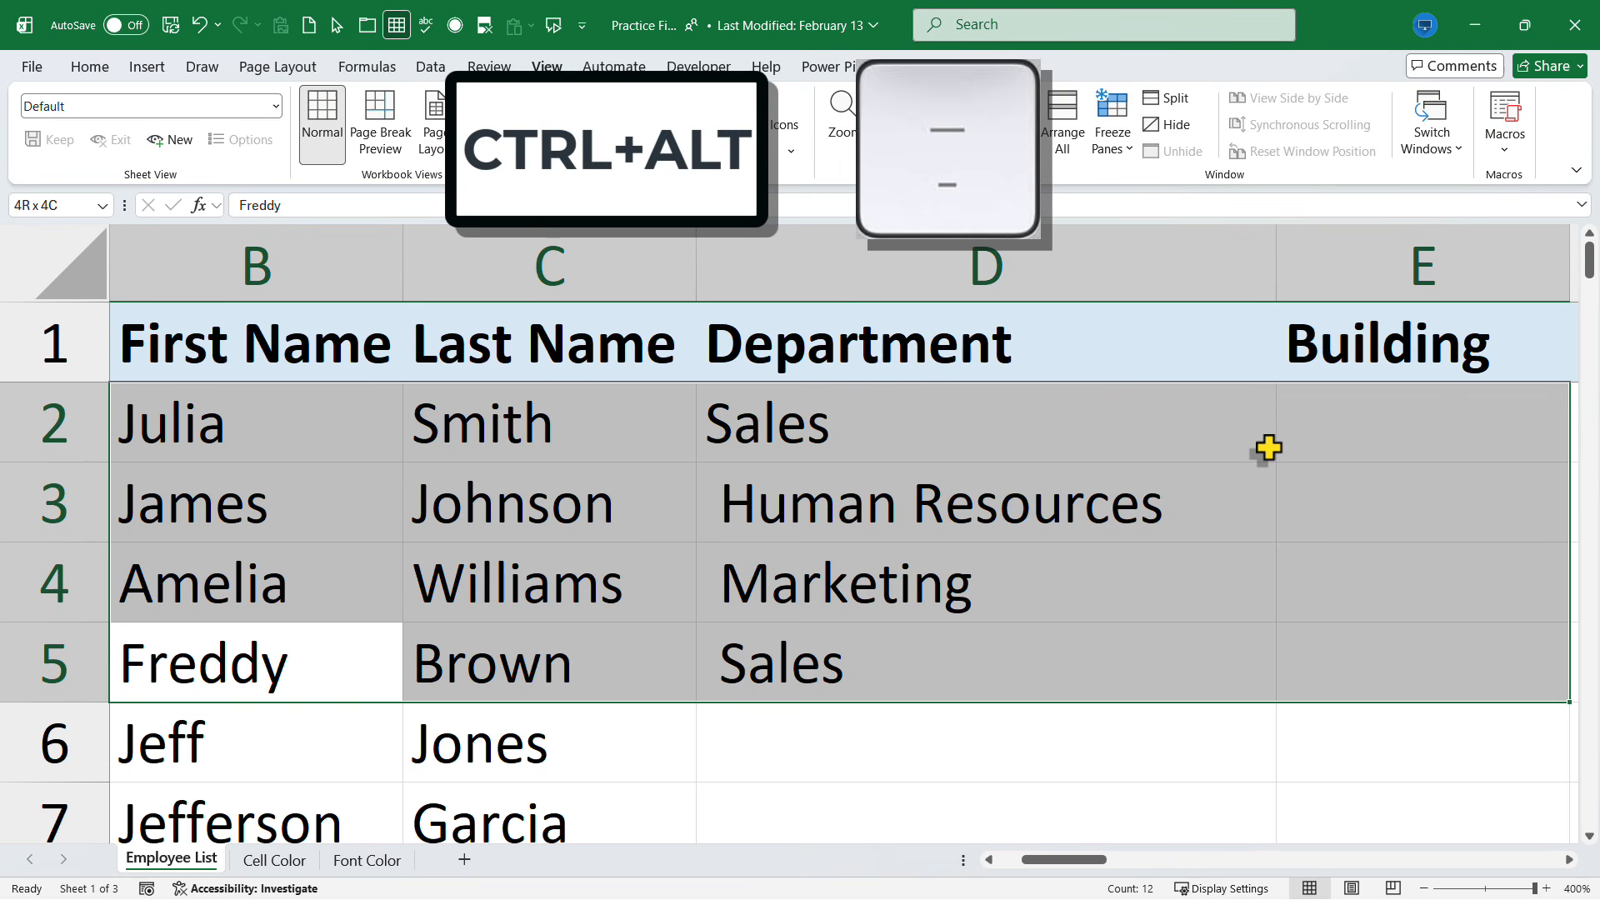
{"action": "key", "text": "ctrl+alt+minus"}
{"action": "key", "text": "ctrl+alt+minus"}
{"action": "key", "text": "ctrl+alt+minus"}
{"action": "key", "text": "ctrl+alt+minus"}
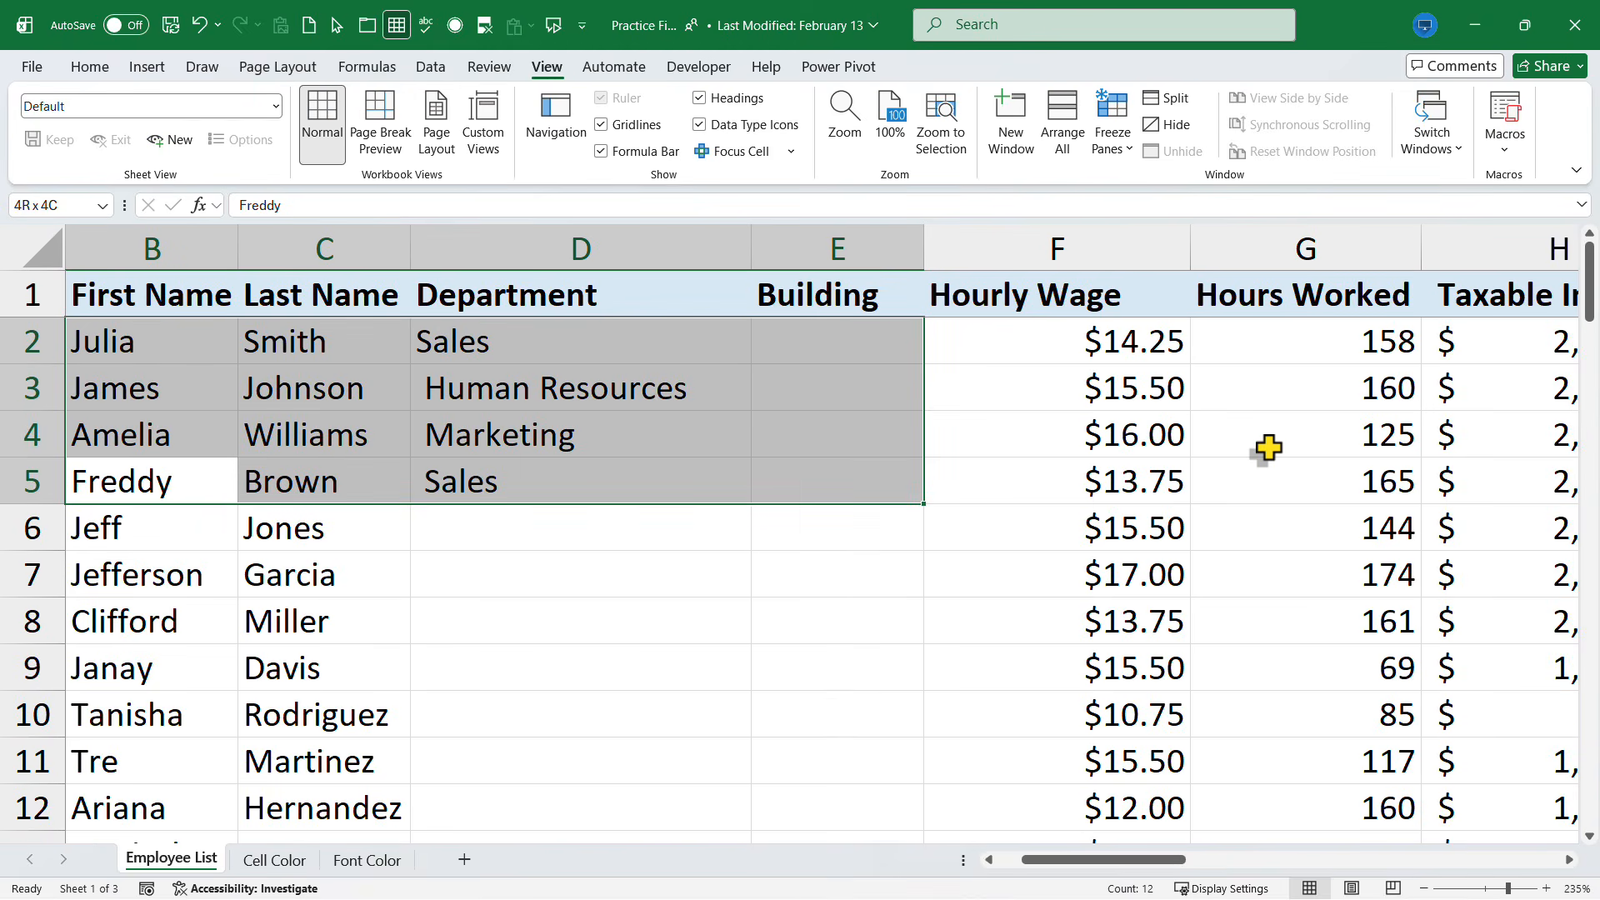
{"action": "key", "text": "ctrl+alt+minus"}
{"action": "key", "text": "ctrl+alt+minus"}
{"action": "key", "text": "ctrl+alt+minus"}
{"action": "key", "text": "ctrl+alt+minus"}
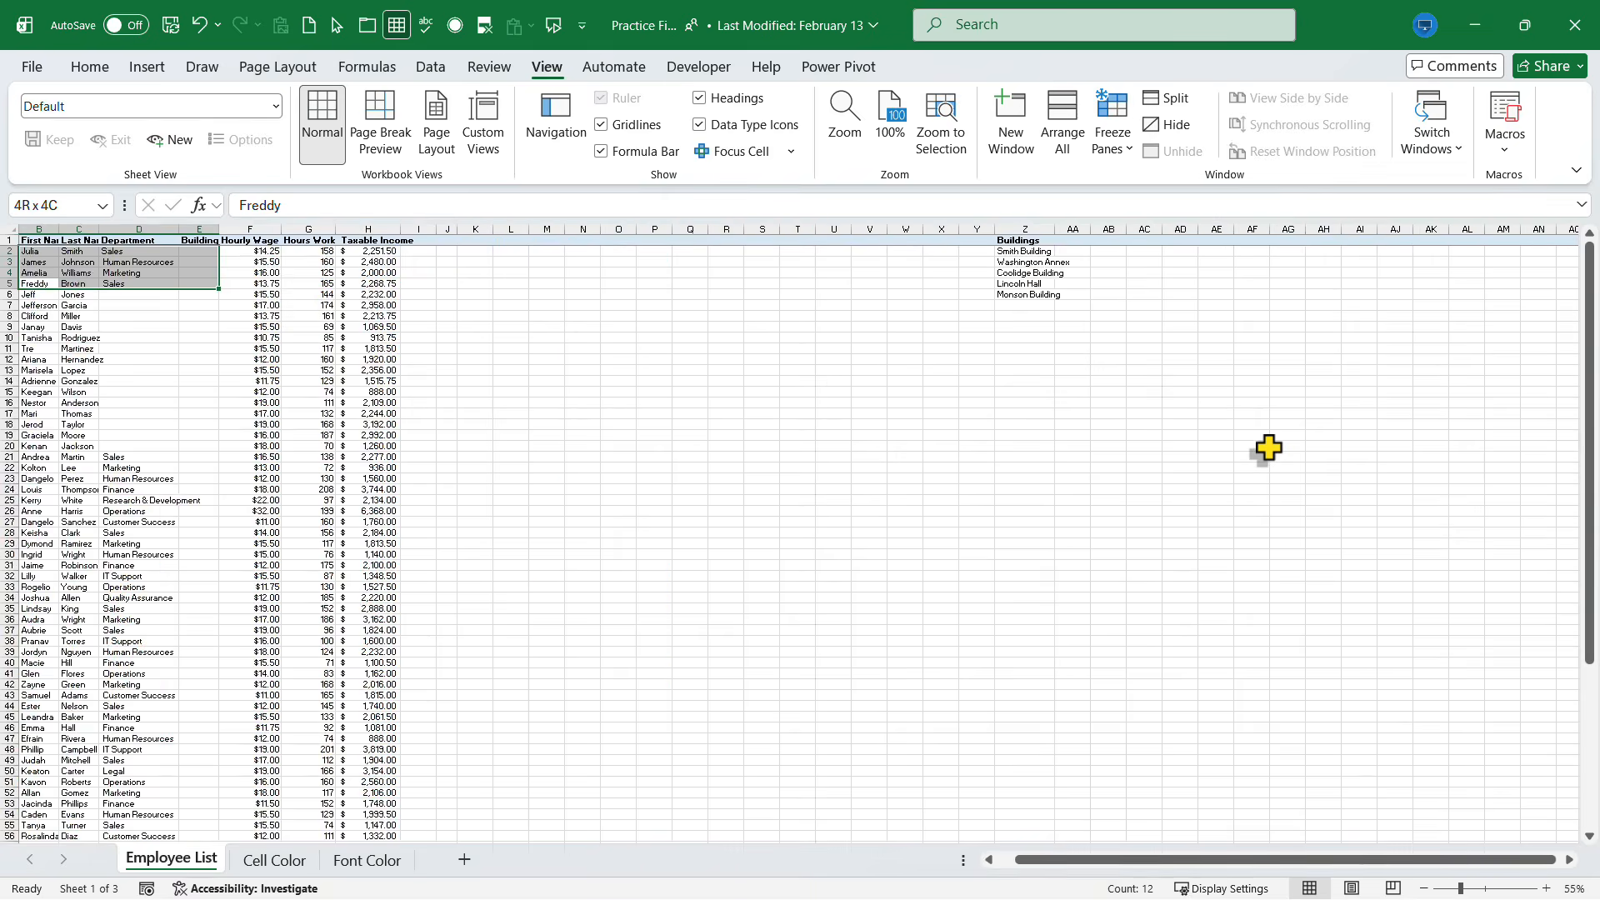
{"action": "key", "text": "ctrl+alt+minus"}
{"action": "key", "text": "ctrl+alt+minus"}
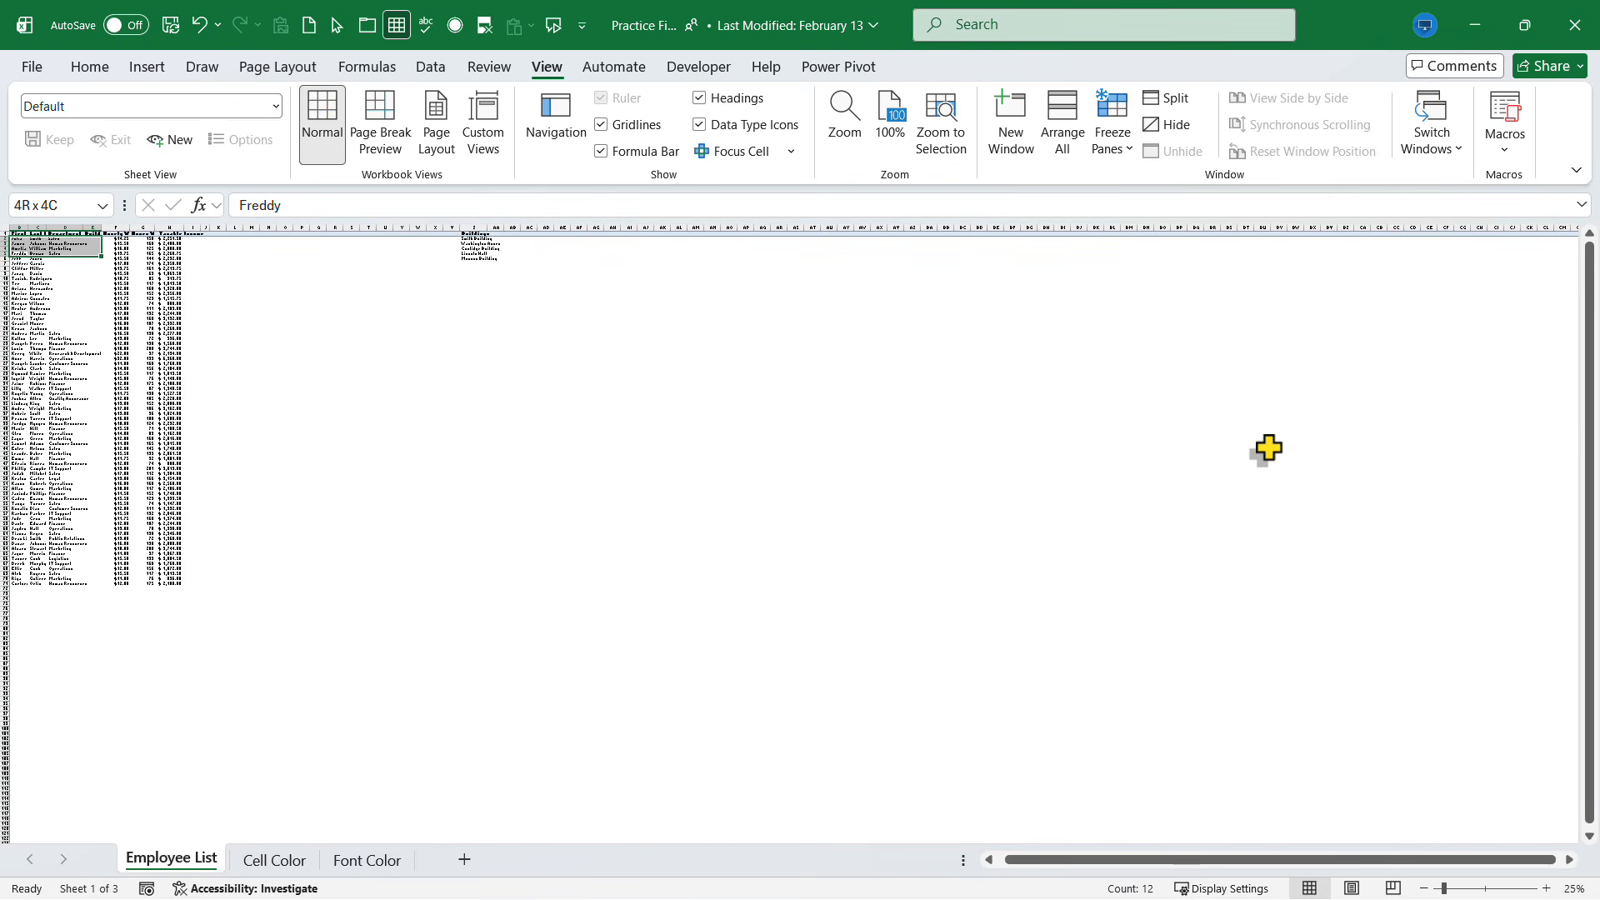
{"action": "left_click_drag", "start_coordinate": [1444, 888], "coordinate": [1463, 889]}
{"action": "left_click", "coordinate": [1492, 888]}
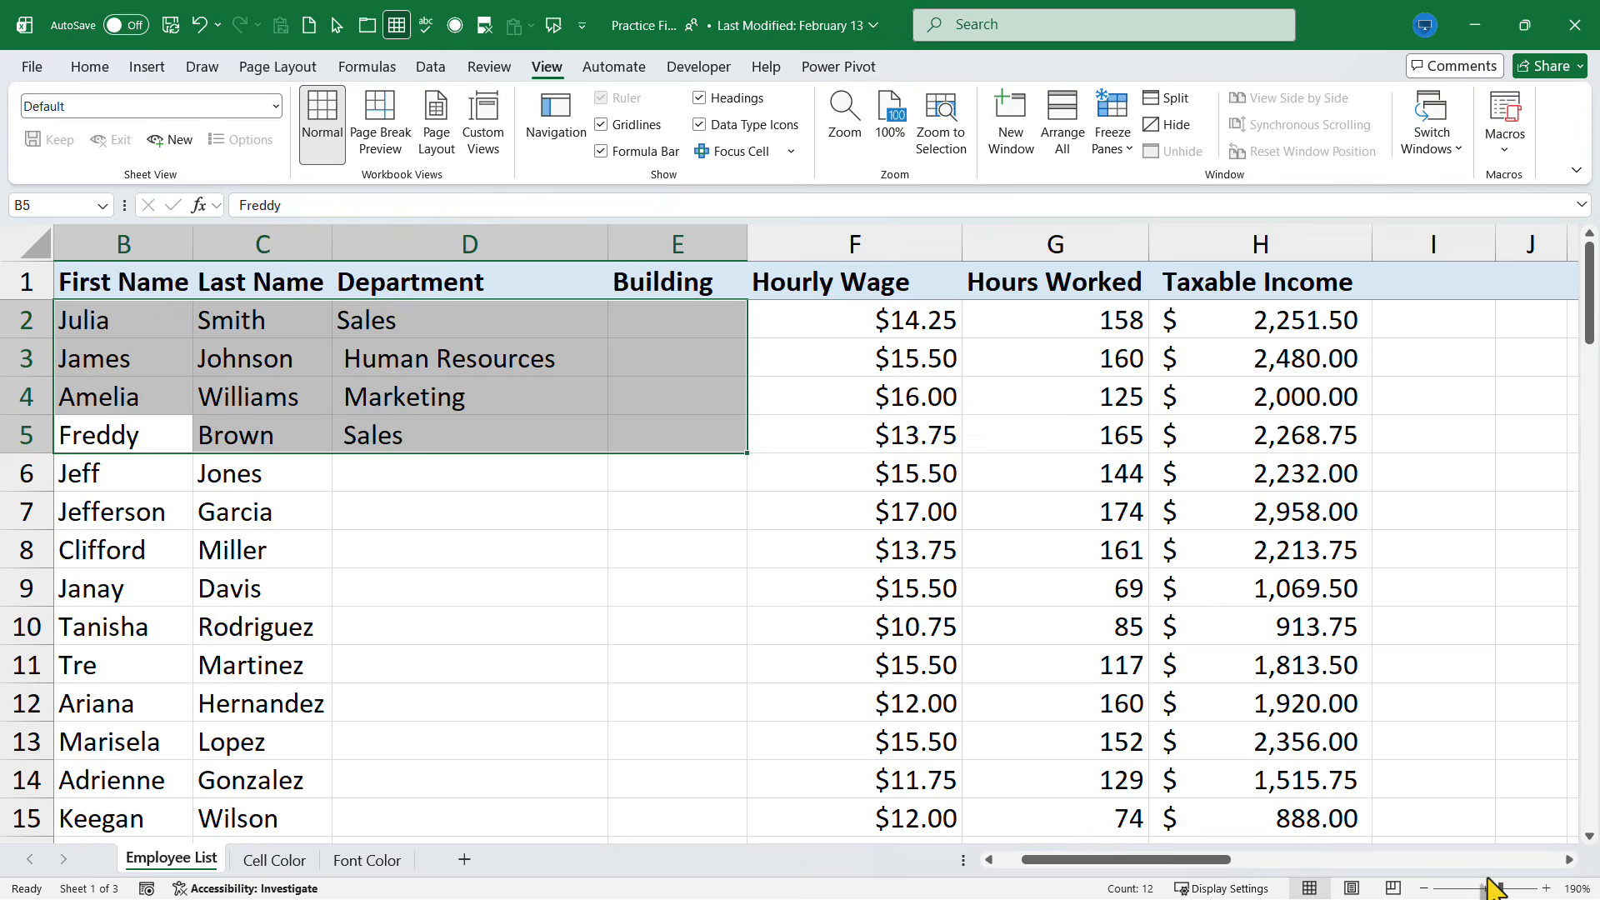
- Enter "r" in cell B5 and make E4 the active cell
{"action": "type", "text": "r"}
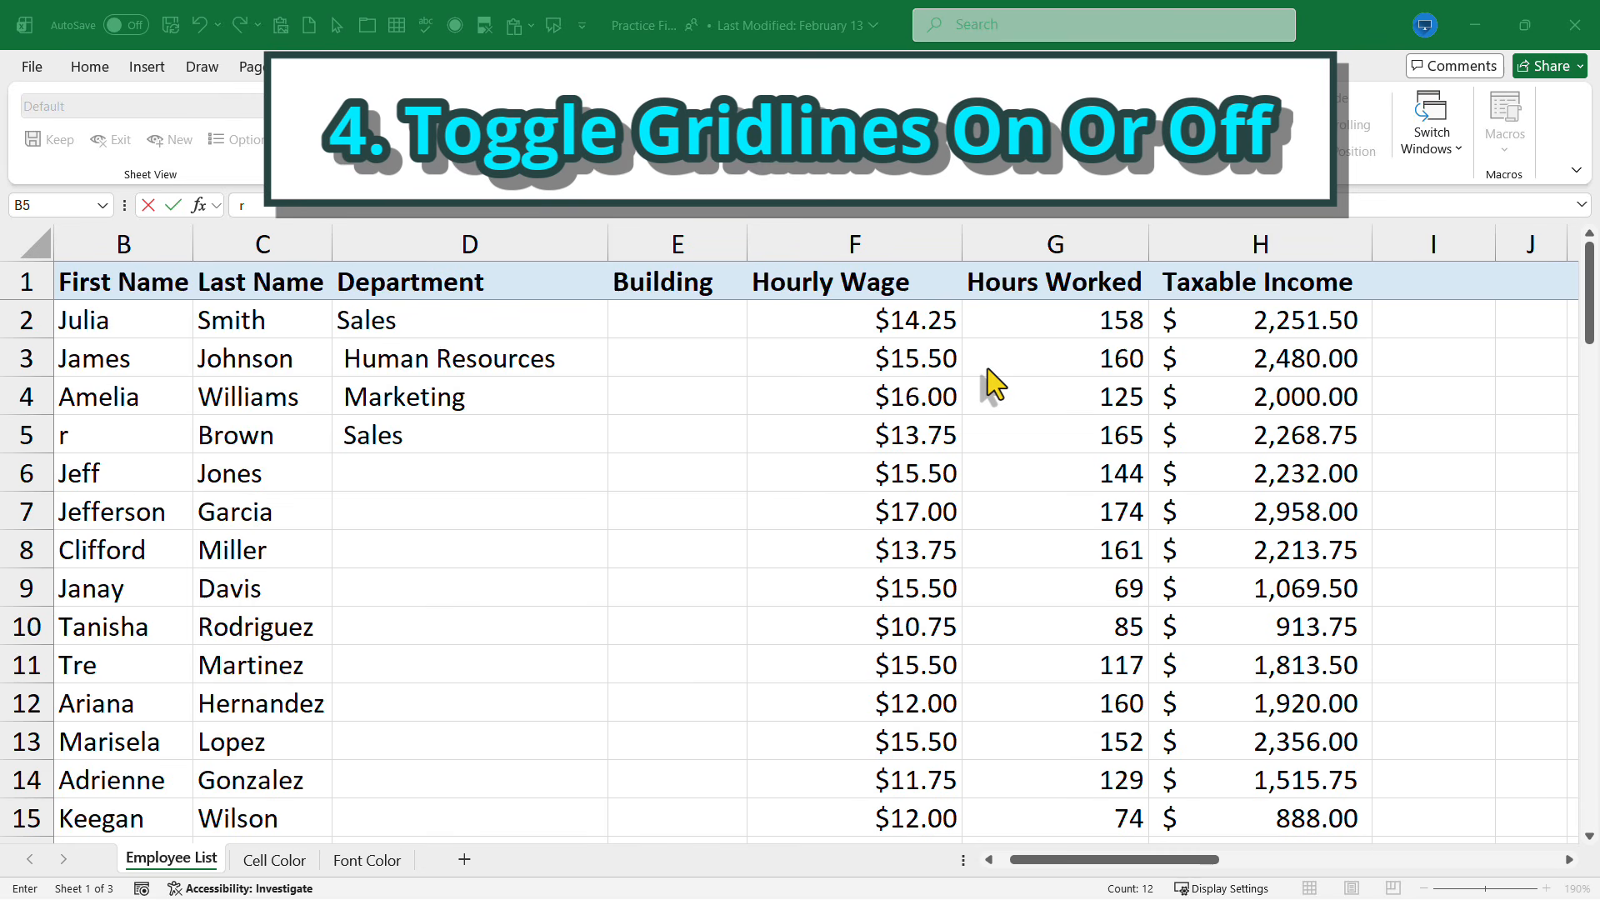
{"action": "left_click", "coordinate": [842, 394]}
{"action": "left_click", "coordinate": [642, 401]}
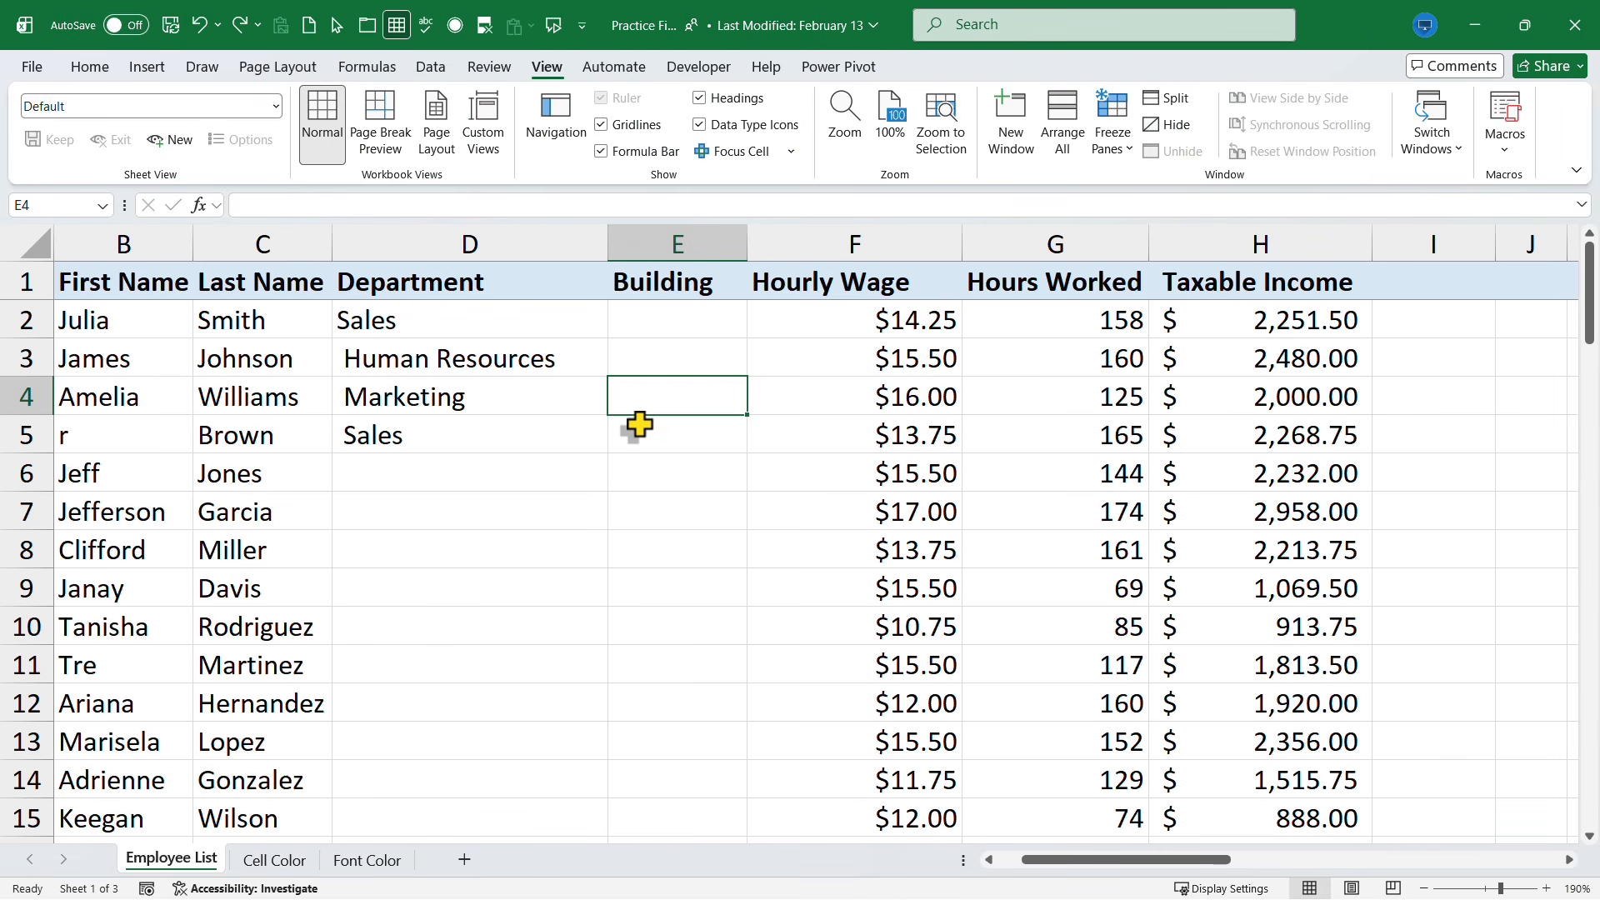
{"action": "key", "text": "Left"}
{"action": "key", "text": "Down"}
{"action": "key", "text": "ctrl+Up"}
{"action": "key", "text": "Down"}
{"action": "key", "text": "Down"}
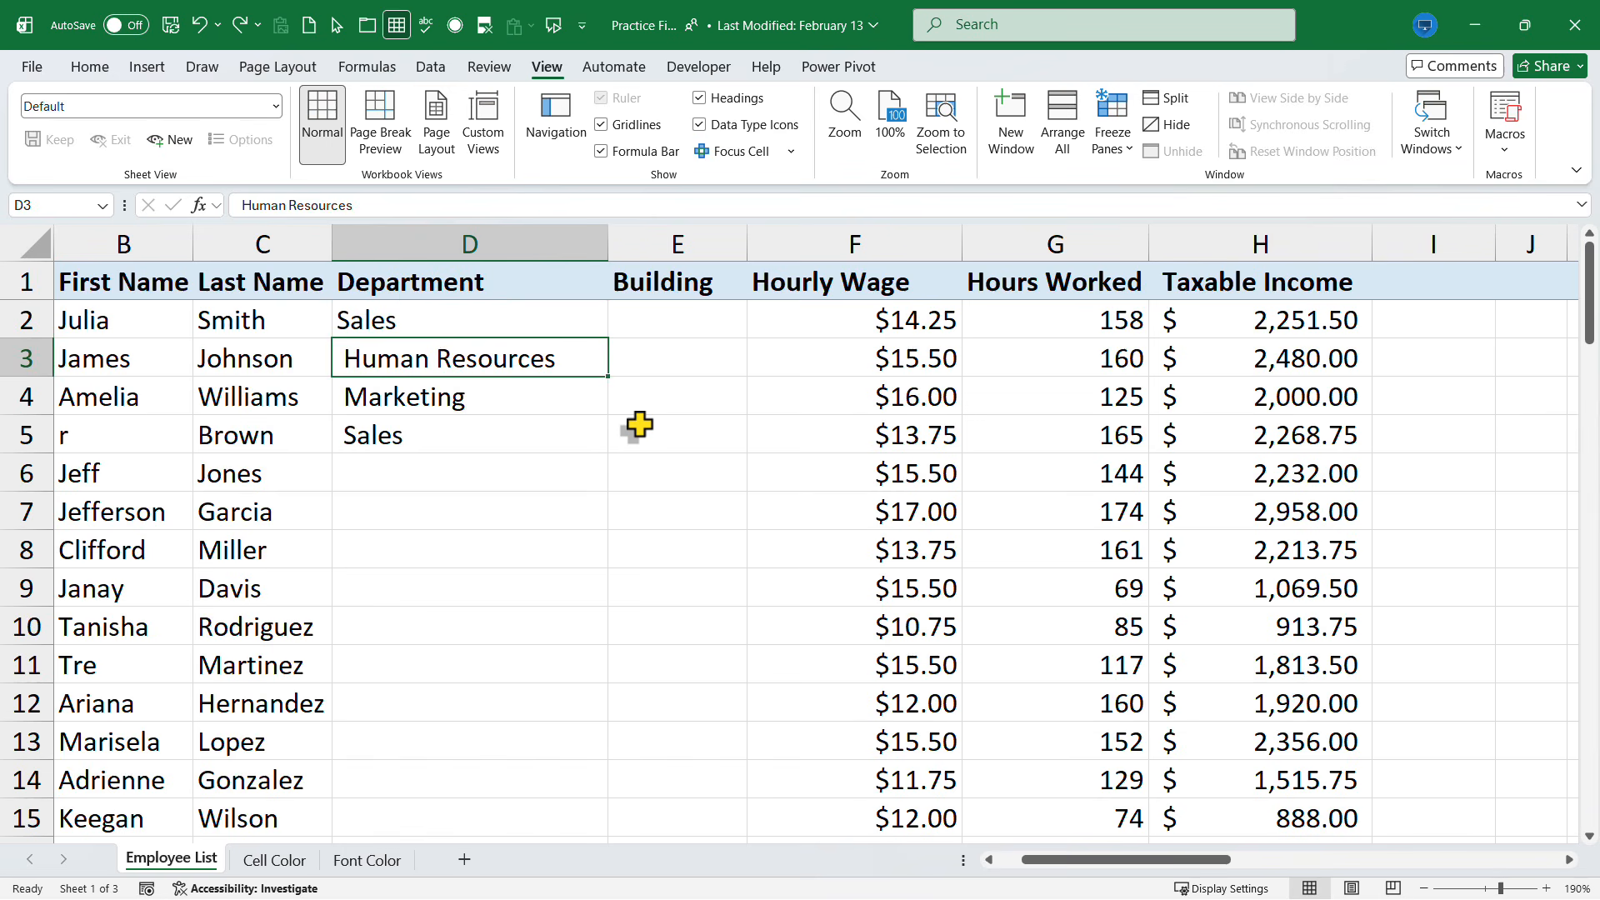
- Move the active cell across row 4 out to N4, past the end of the table, and return to A4
{"action": "key", "text": "Down"}
{"action": "key", "text": "Right"}
{"action": "key", "text": "Right"}
{"action": "key", "text": "Right"}
{"action": "key", "text": "Right"}
{"action": "key", "text": "Right"}
{"action": "key", "text": "Right"}
{"action": "key", "text": "Right"}
{"action": "key", "text": "Right"}
{"action": "key", "text": "Right"}
{"action": "key", "text": "Right"}
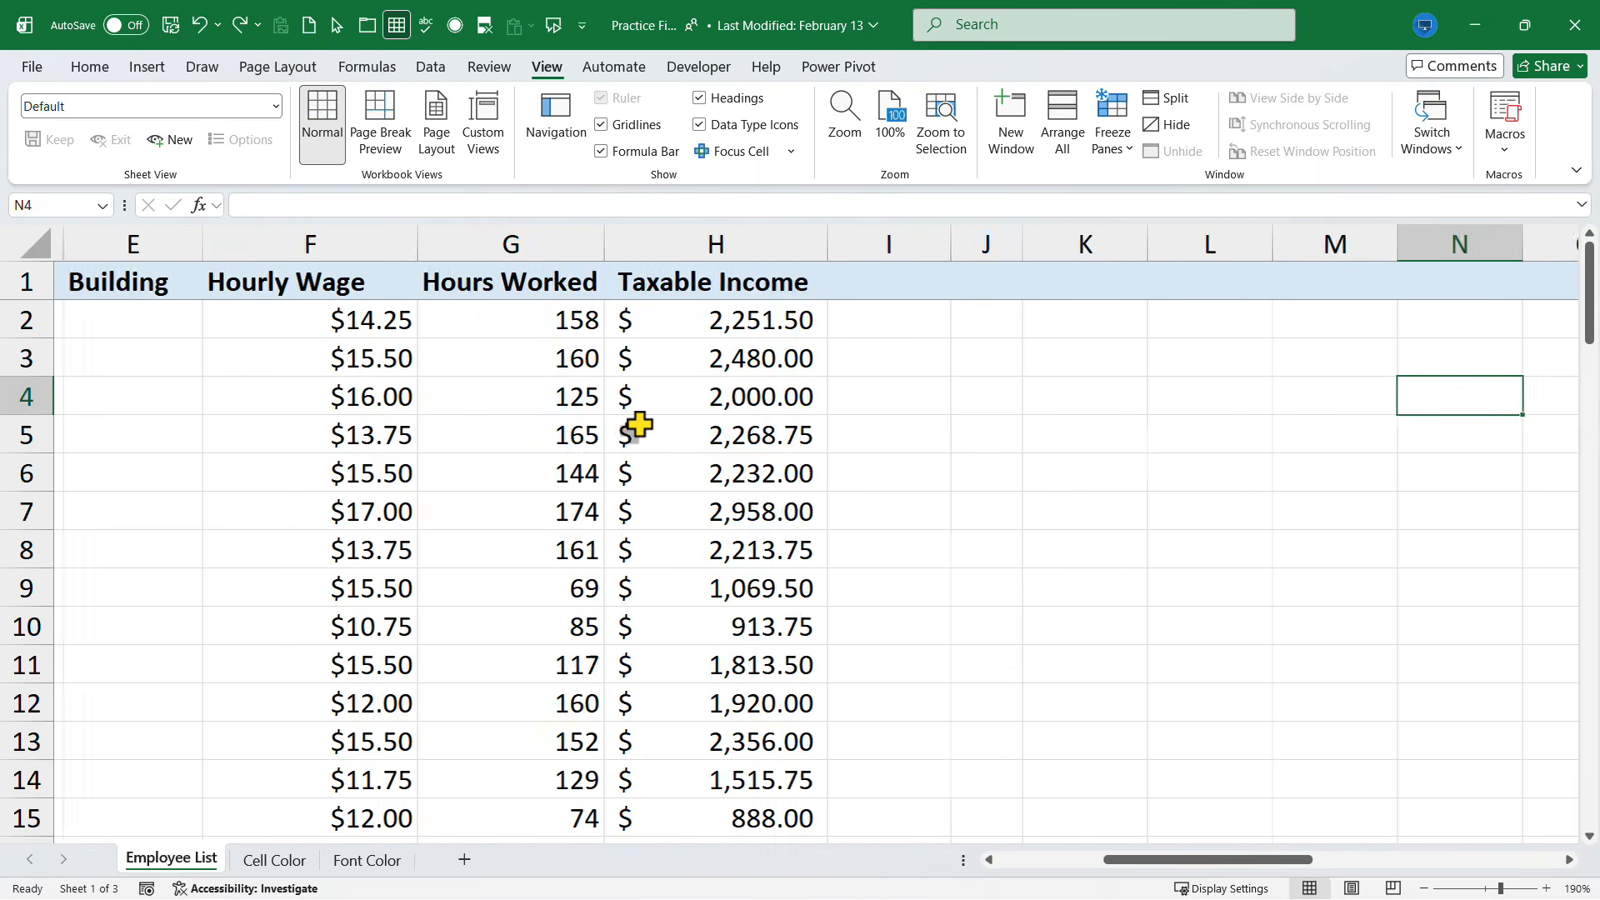
{"action": "key", "text": "Left"}
{"action": "key", "text": "Home"}
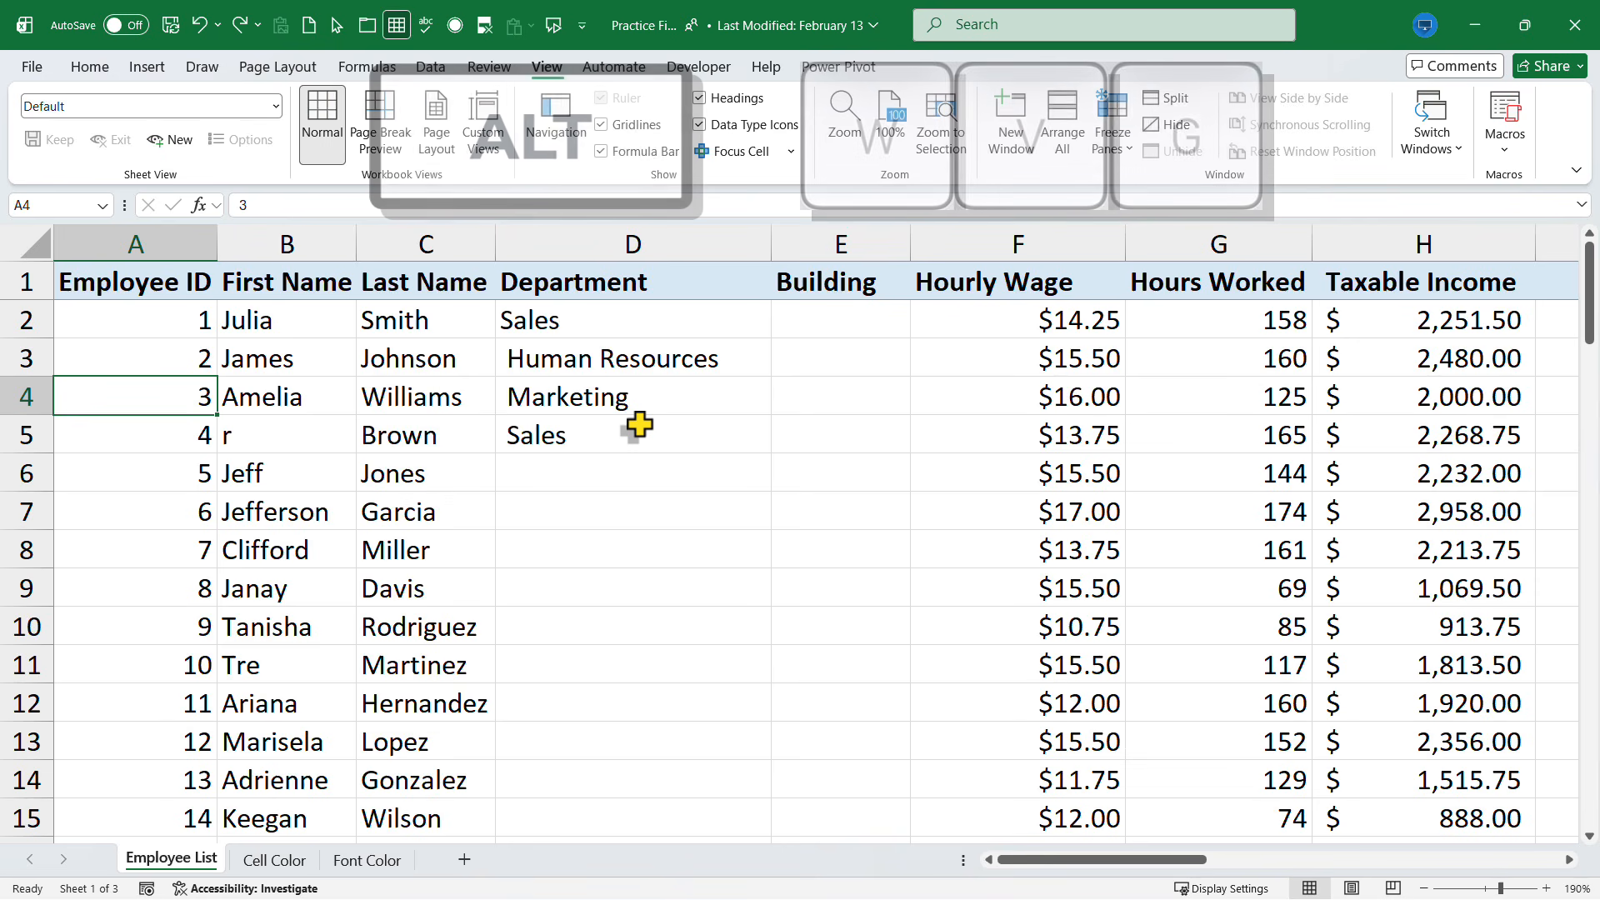
- Hide the gridlines on the Employee List sheet
{"action": "key", "text": "alt"}
{"action": "key", "text": "w"}
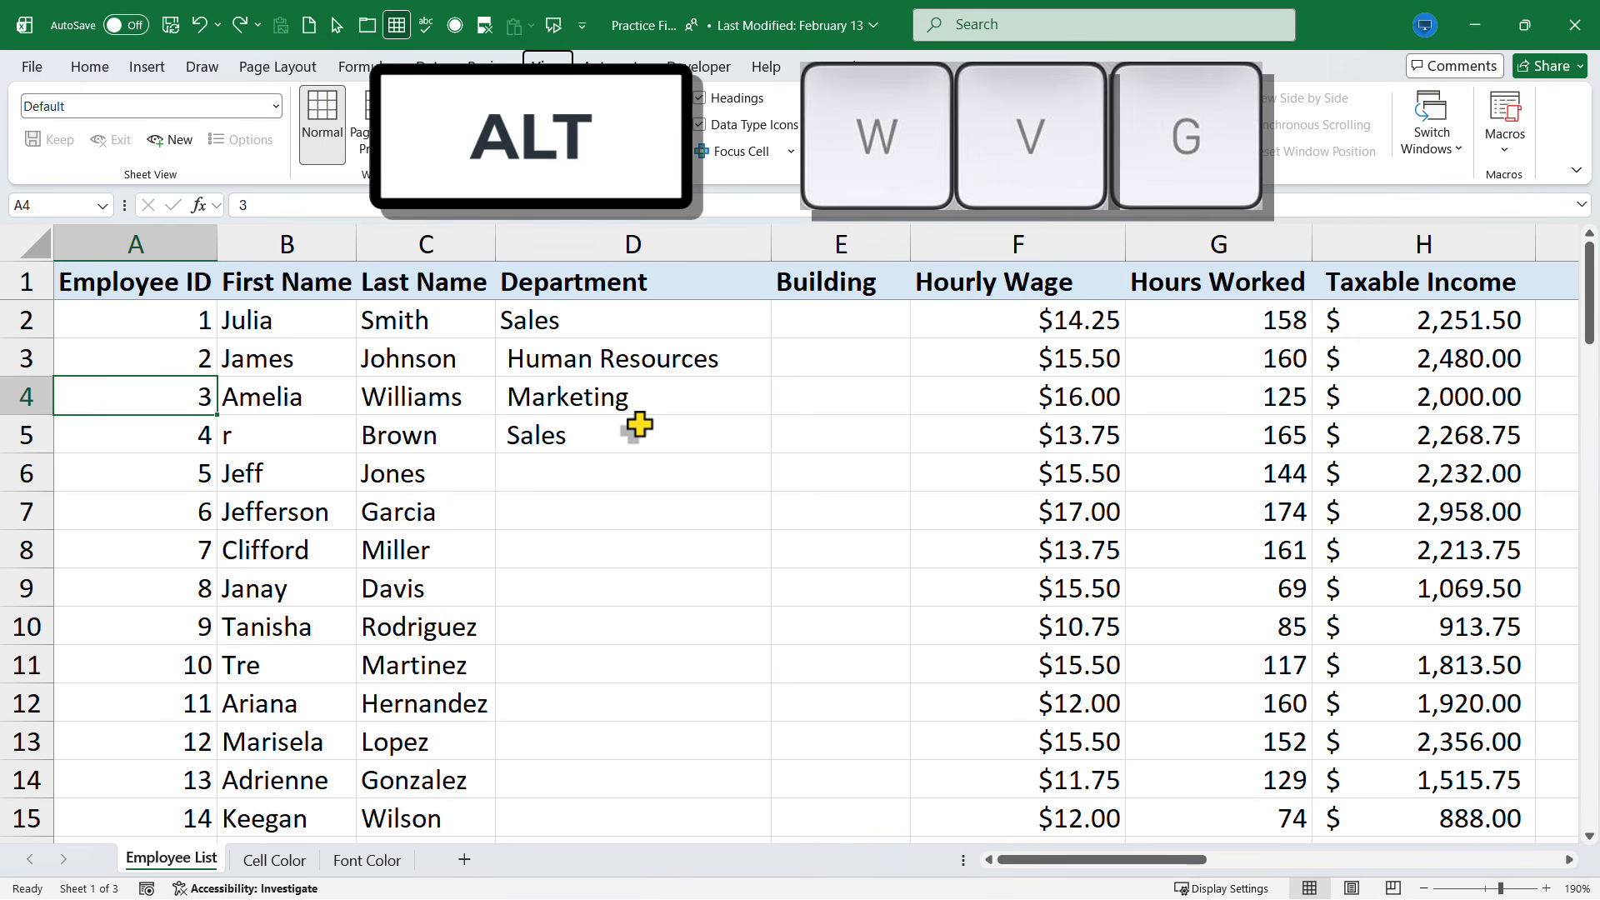
{"action": "key", "text": "v"}
{"action": "key", "text": "g"}
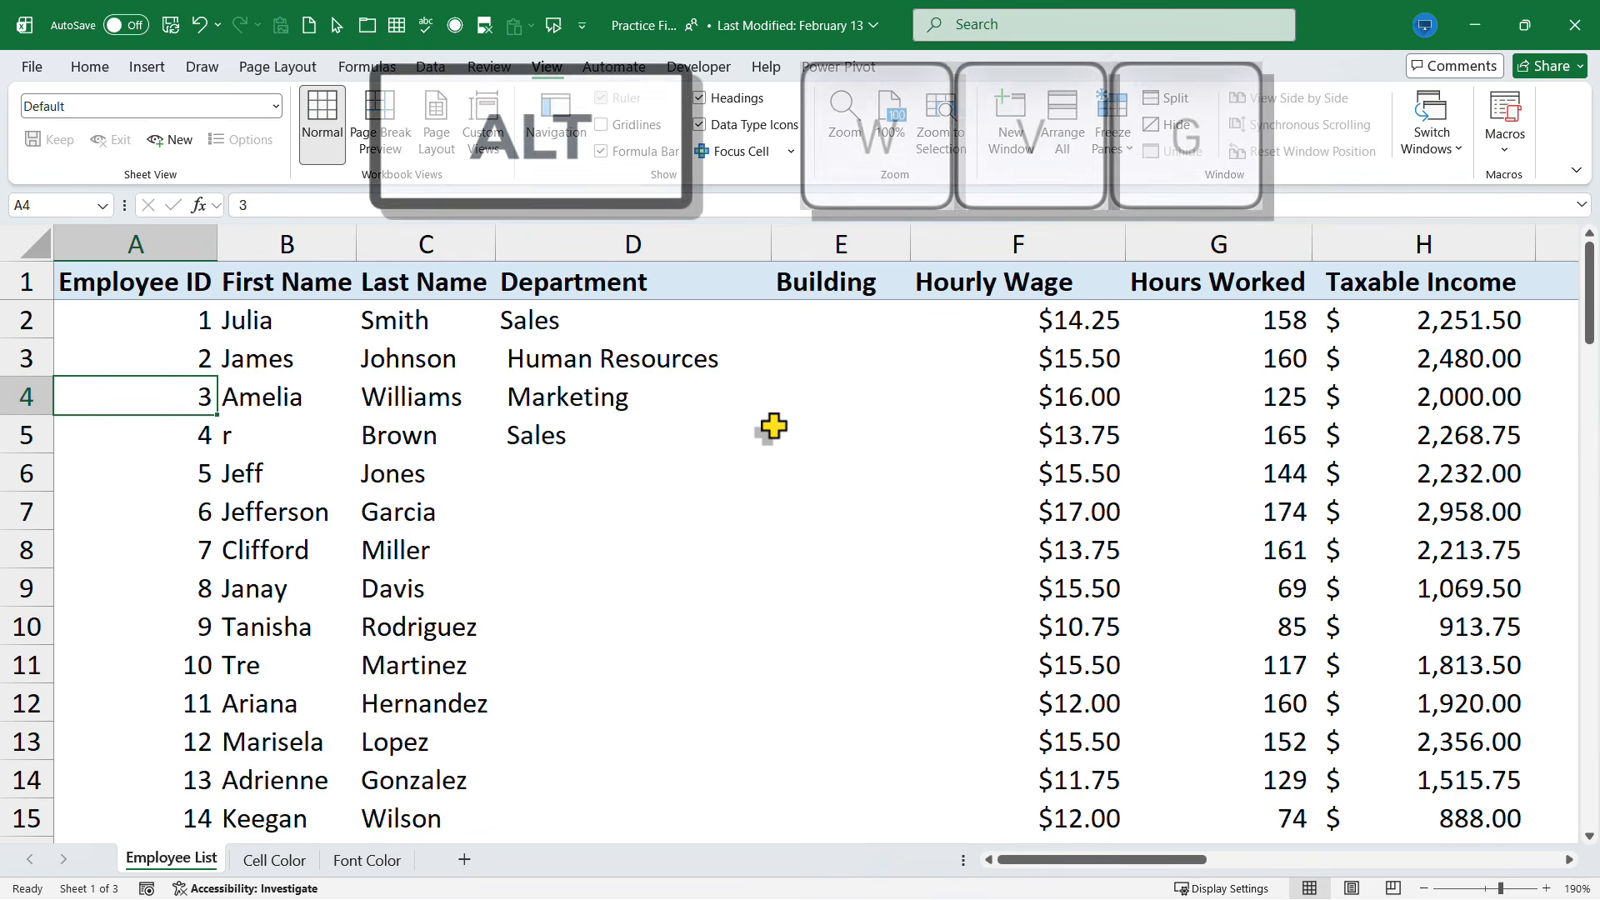
- Turn the gridlines of the Employee List sheet back on
{"action": "key", "text": "alt+w"}
{"action": "key", "text": "v"}
{"action": "key", "text": "g"}
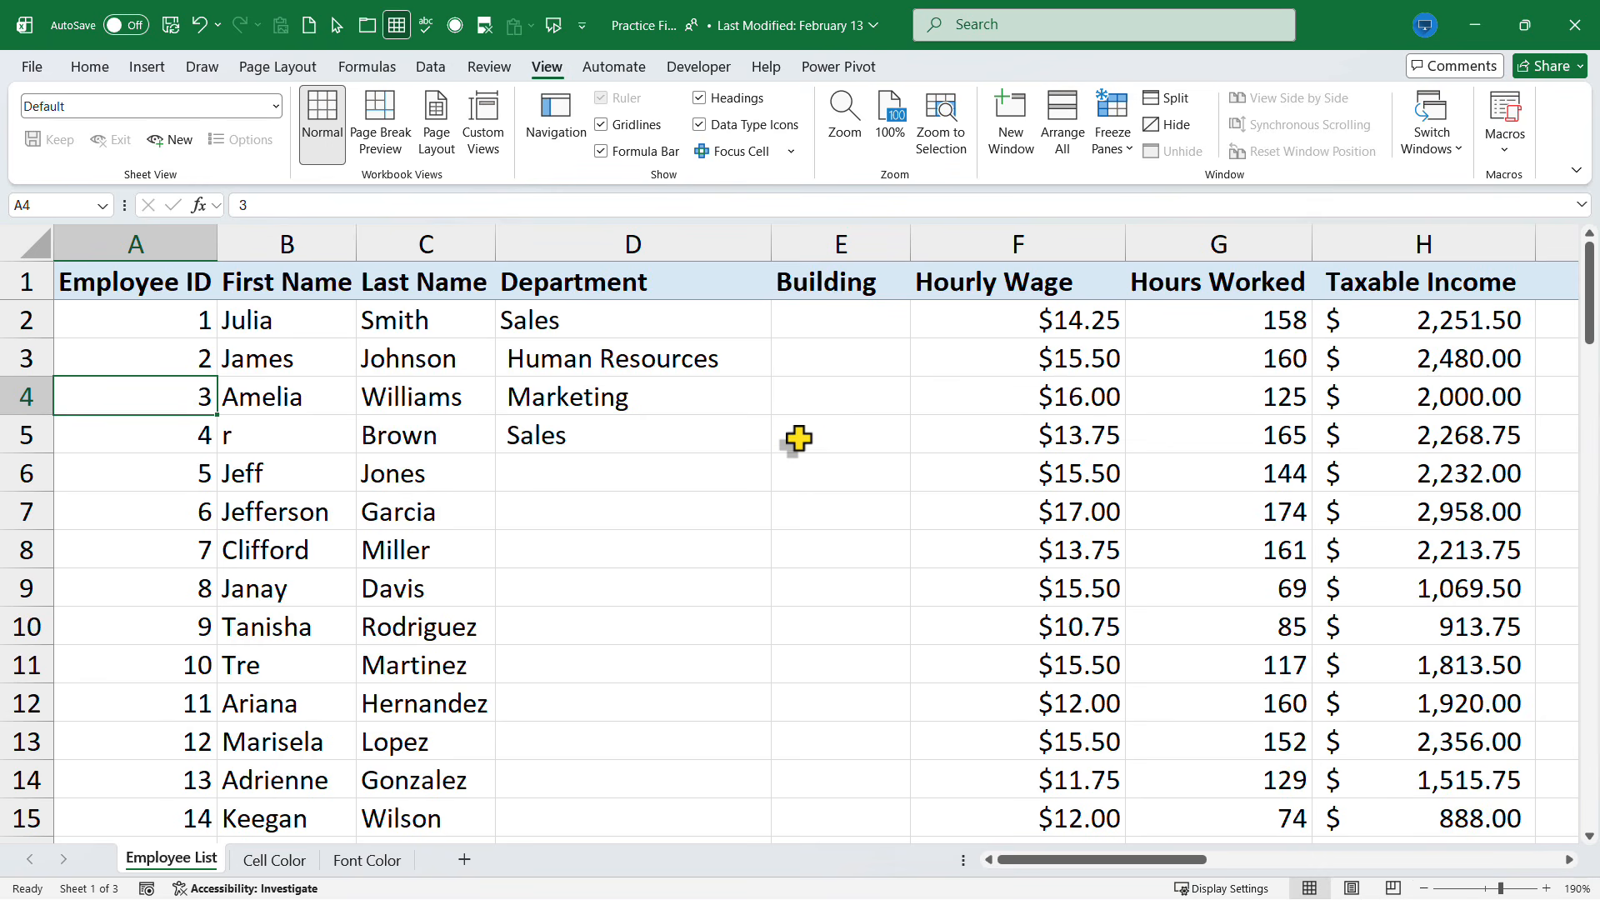
- Look through the employee records past the last row and back, checking the frozen header row
{"action": "scroll", "coordinate": [754, 446], "scroll_direction": "down", "scroll_amount": 5}
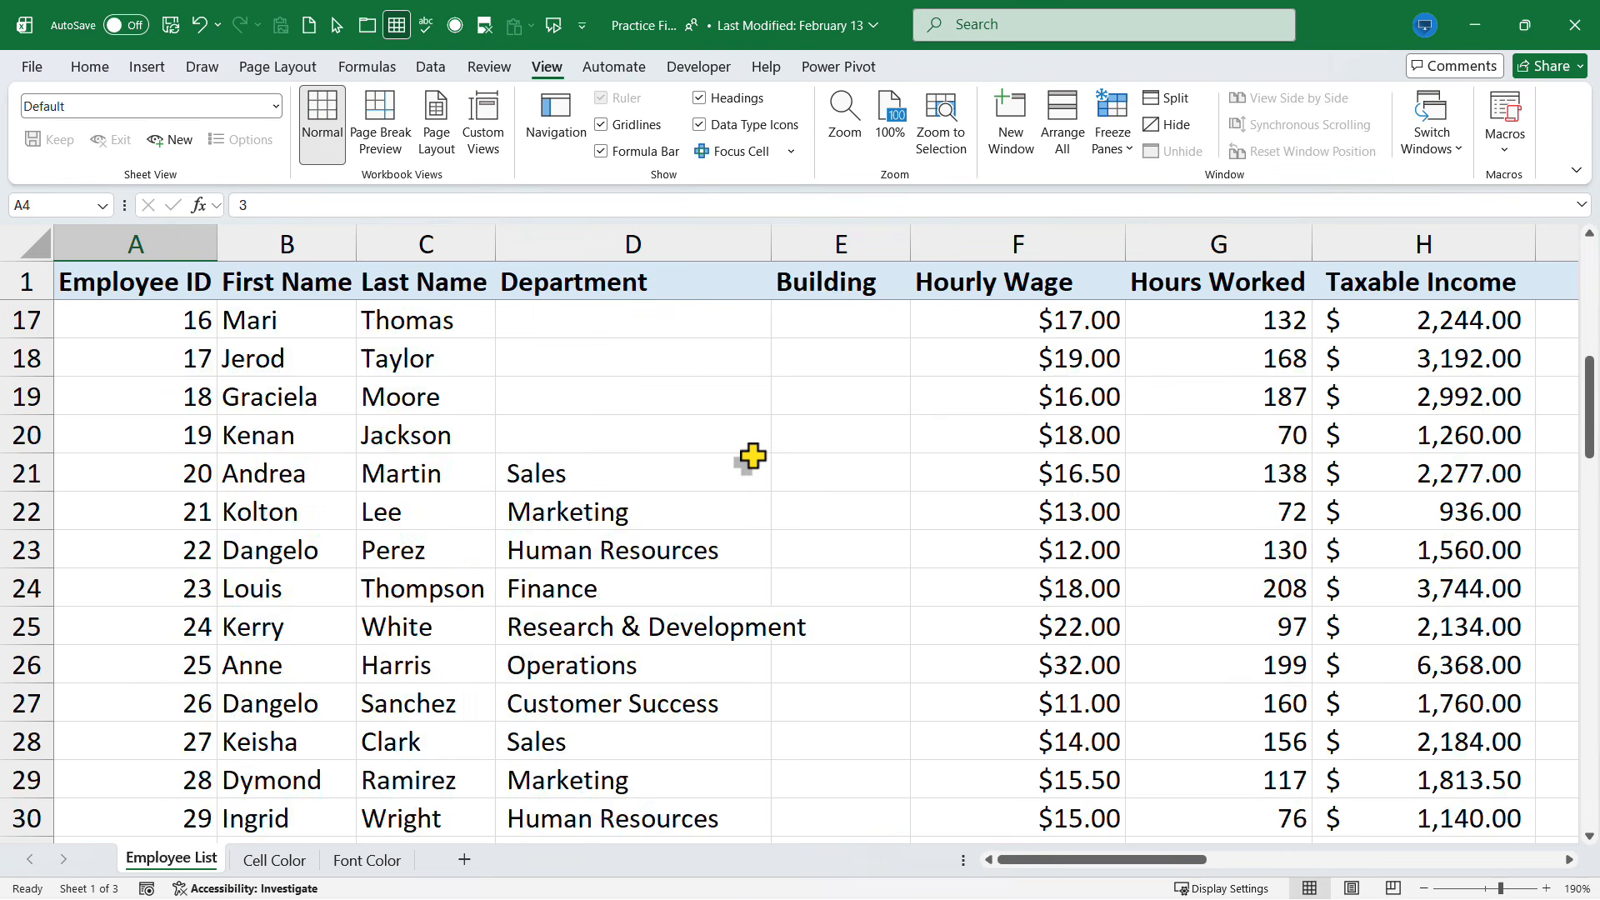
{"action": "scroll", "coordinate": [753, 448], "scroll_direction": "up", "scroll_amount": 5}
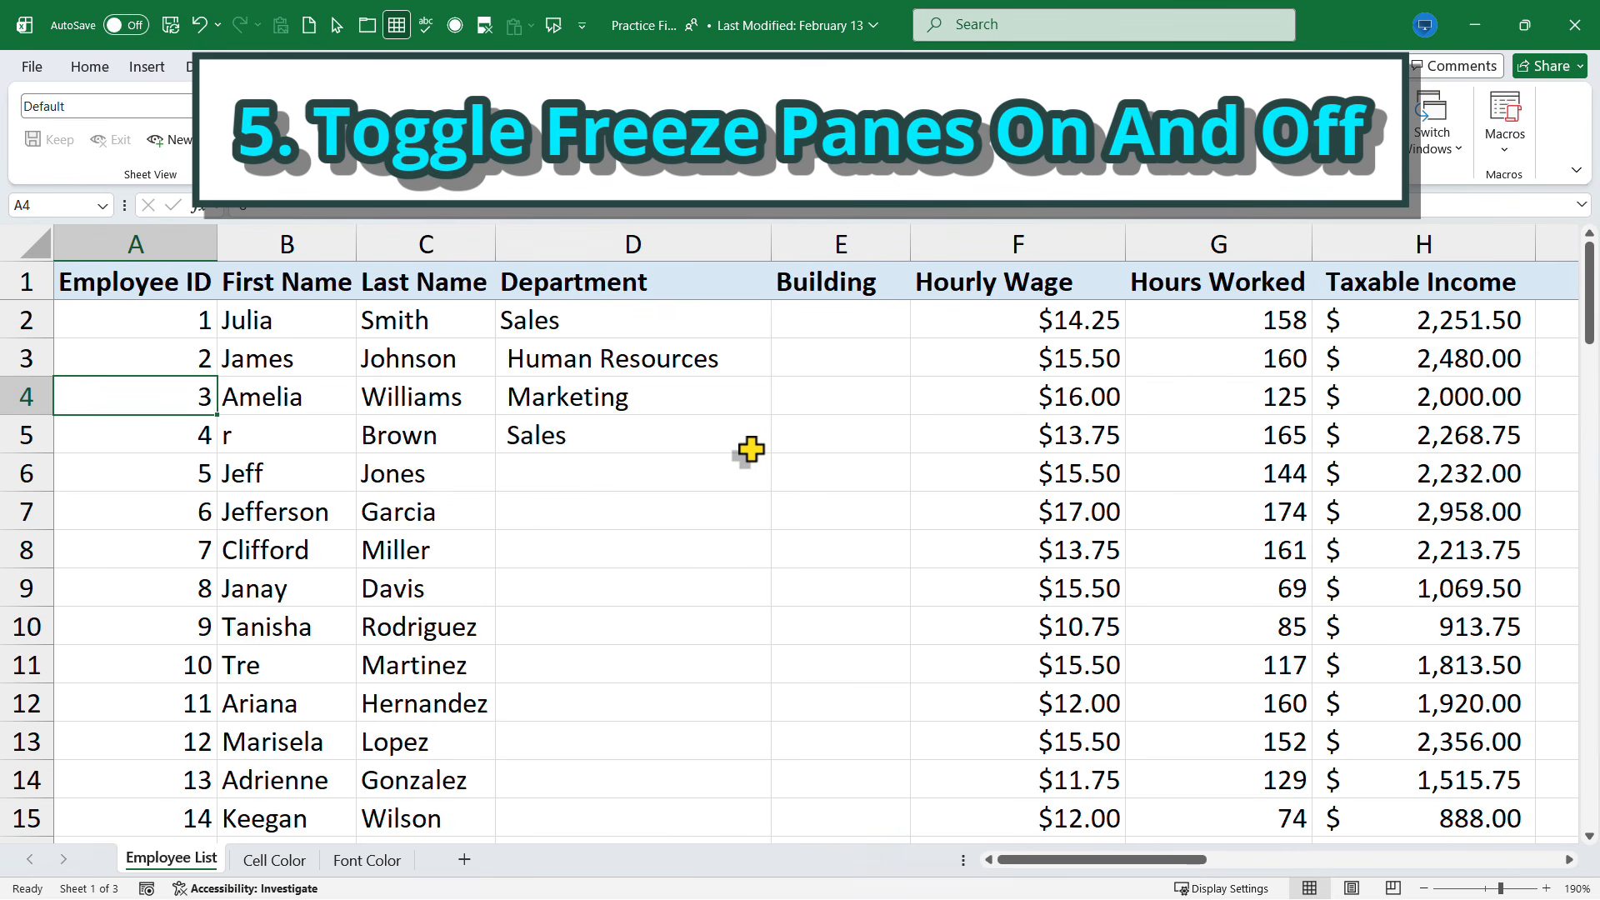
{"action": "scroll", "coordinate": [750, 450], "scroll_direction": "down", "scroll_amount": 6}
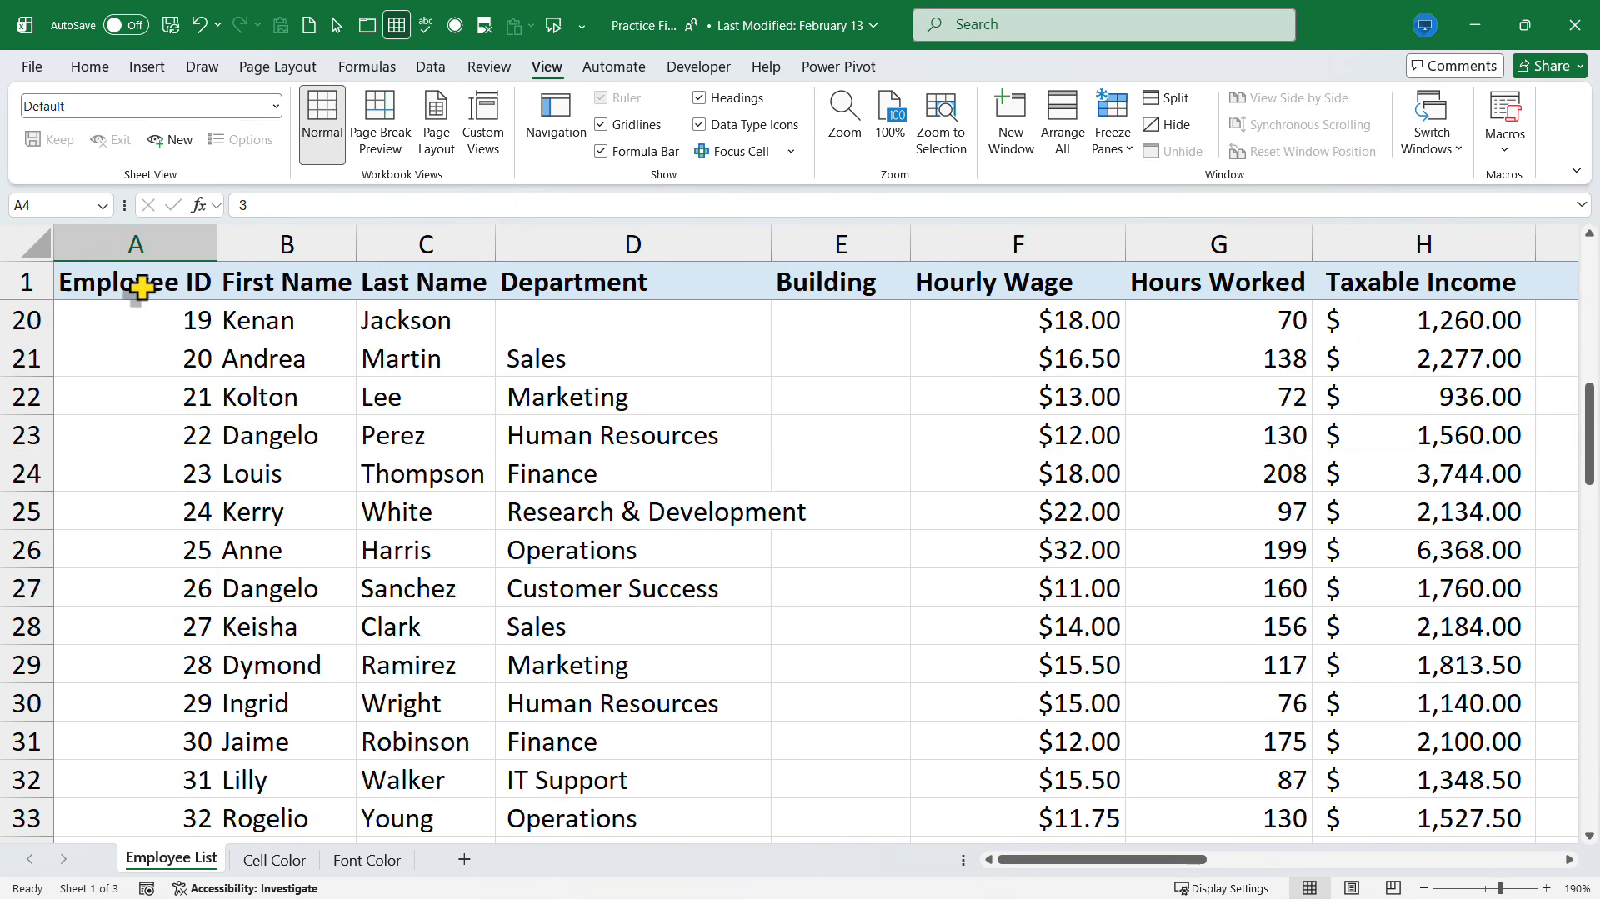
{"action": "scroll", "coordinate": [865, 465], "scroll_direction": "down", "scroll_amount": 6}
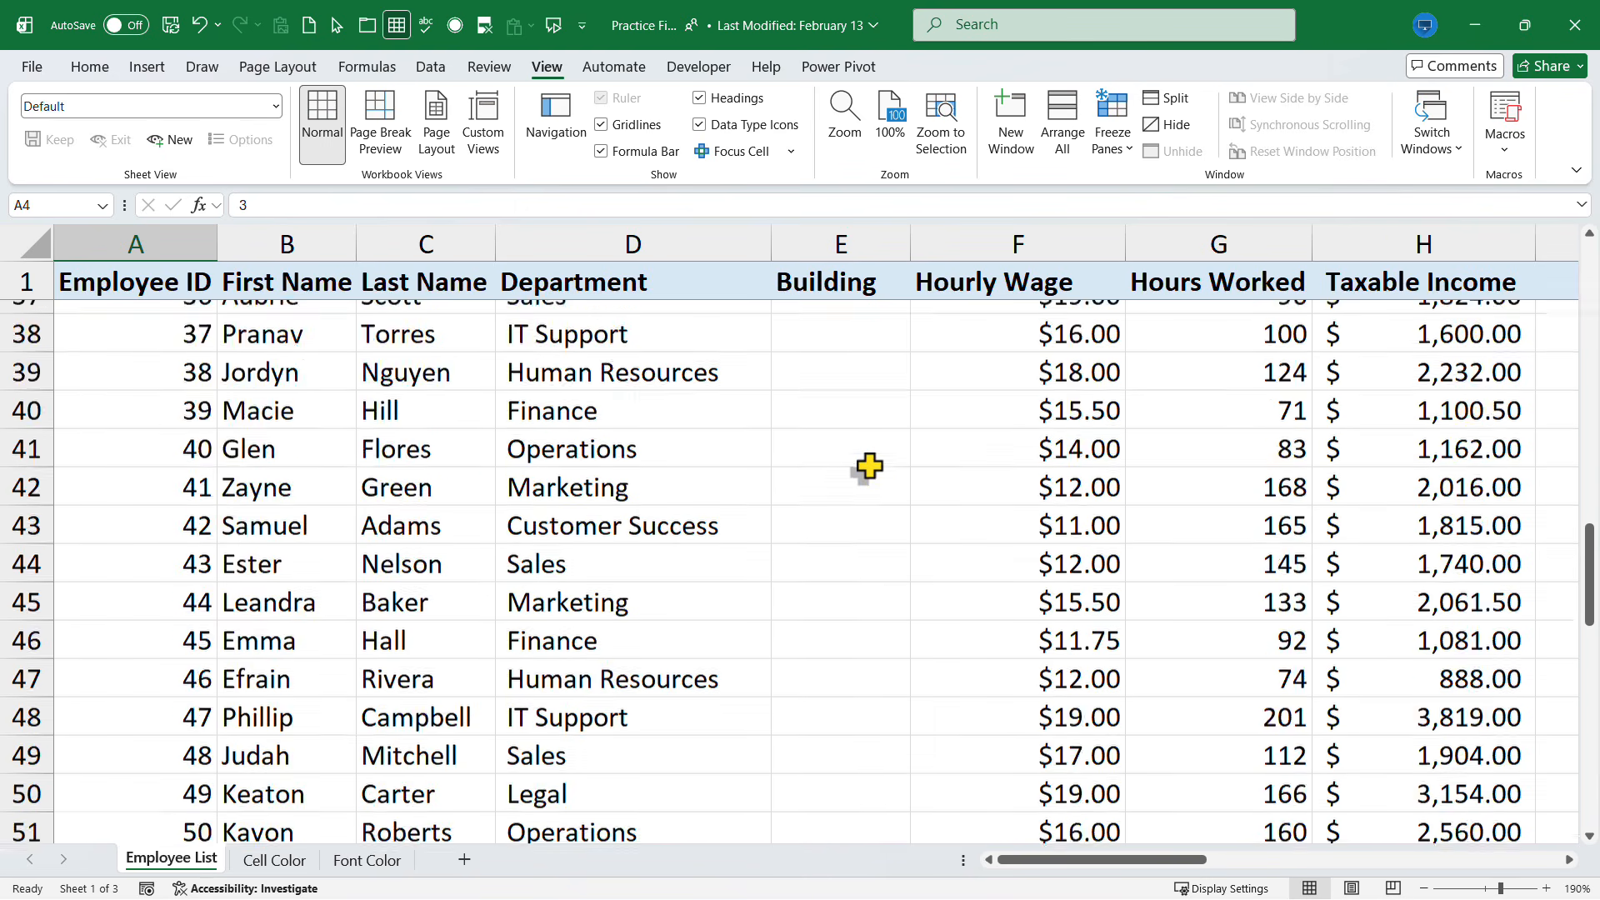
{"action": "scroll", "coordinate": [875, 465], "scroll_direction": "down", "scroll_amount": 8}
{"action": "scroll", "coordinate": [895, 467], "scroll_direction": "down", "scroll_amount": 5}
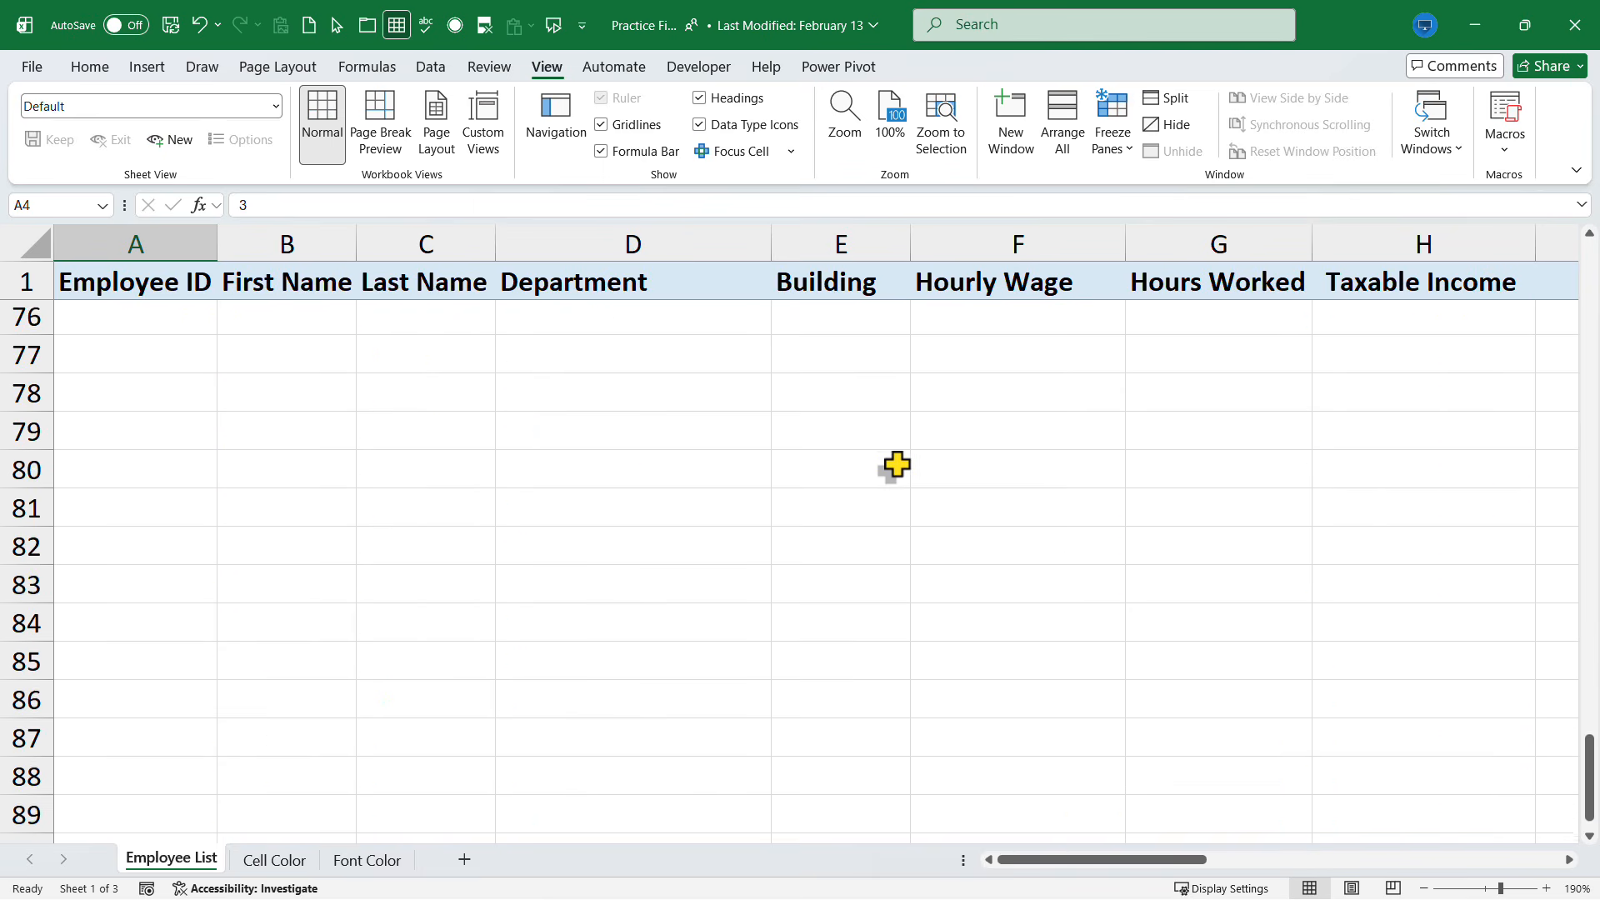
{"action": "scroll", "coordinate": [895, 465], "scroll_direction": "up", "scroll_amount": 20}
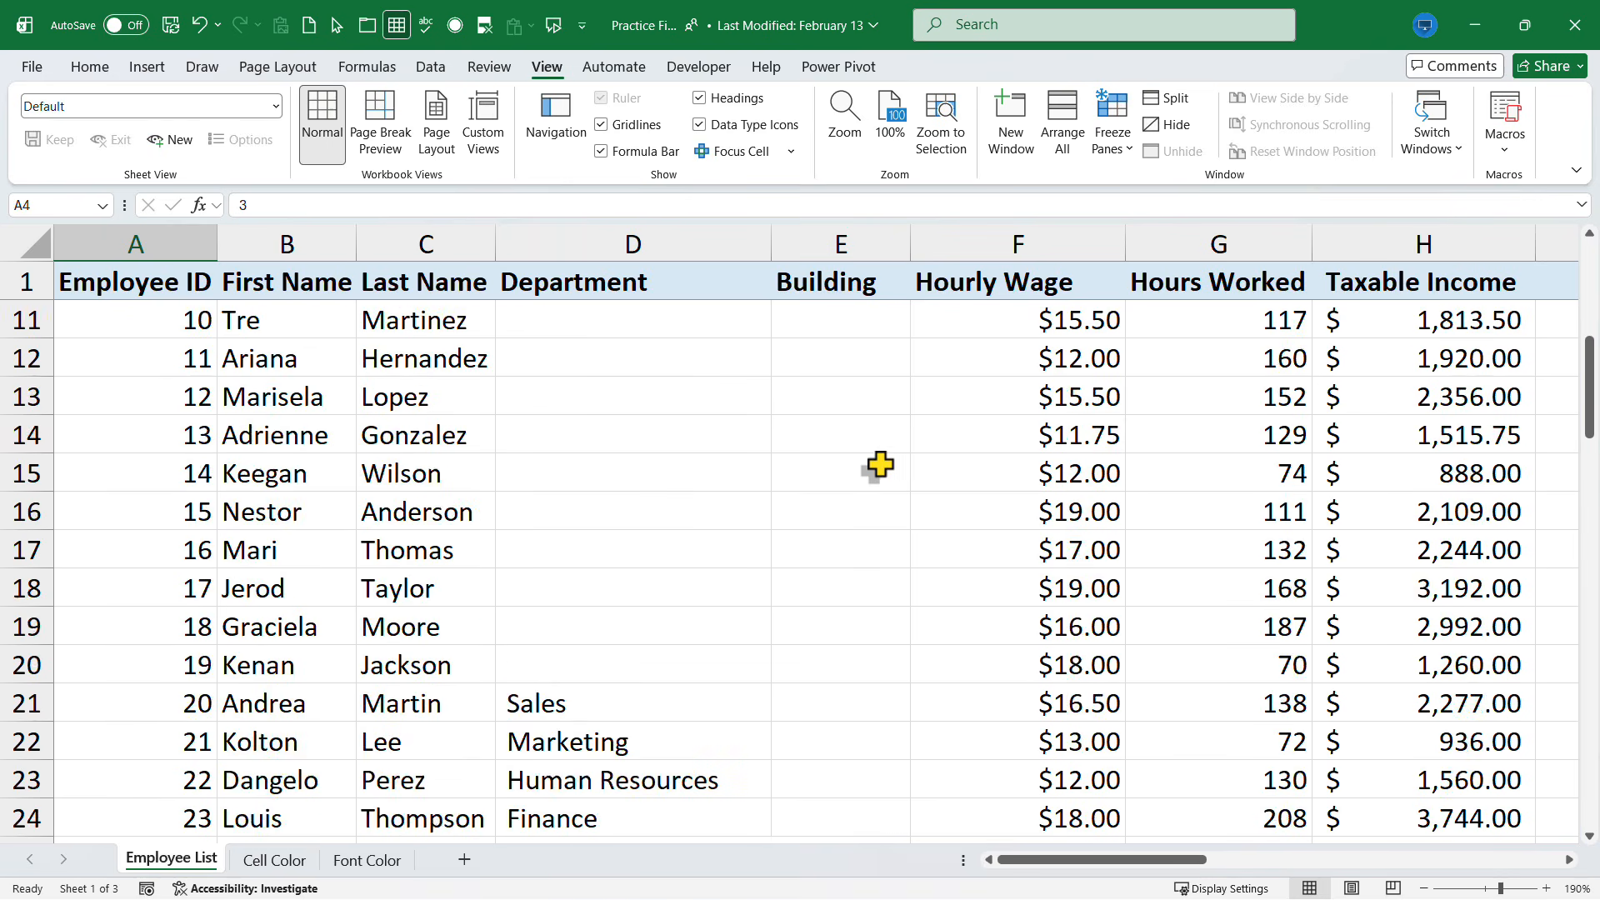
{"action": "scroll", "coordinate": [750, 425], "scroll_direction": "up", "scroll_amount": 1}
{"action": "scroll", "coordinate": [221, 357], "scroll_direction": "down", "scroll_amount": 1}
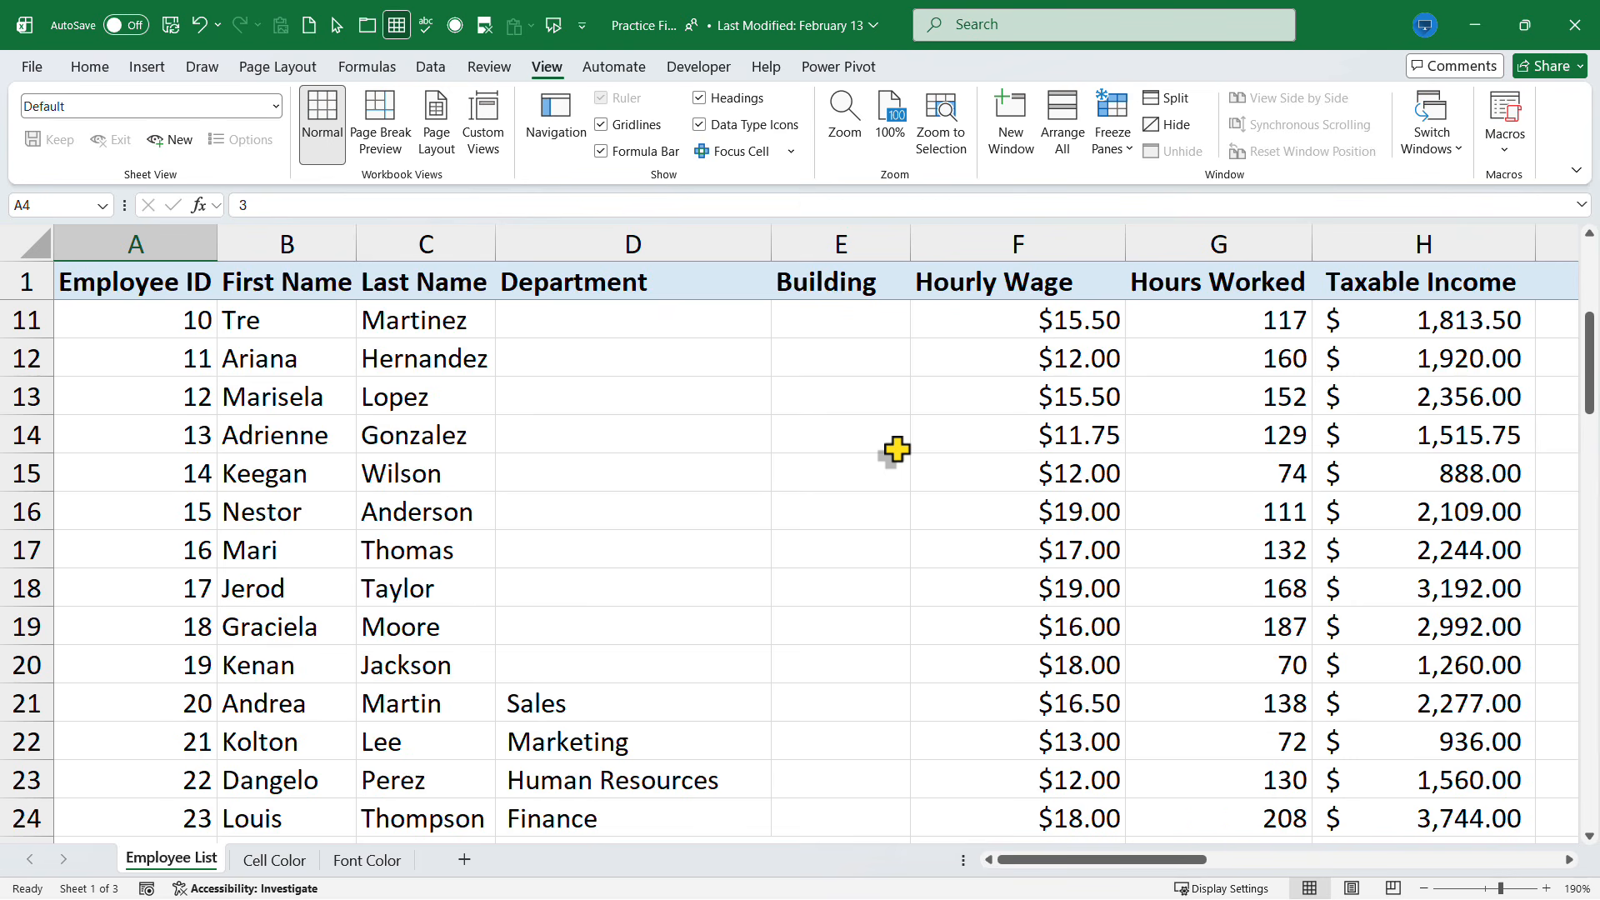
- Unfreeze the panes so the header row of the employee list scrolls with the data
{"action": "key", "text": "alt"}
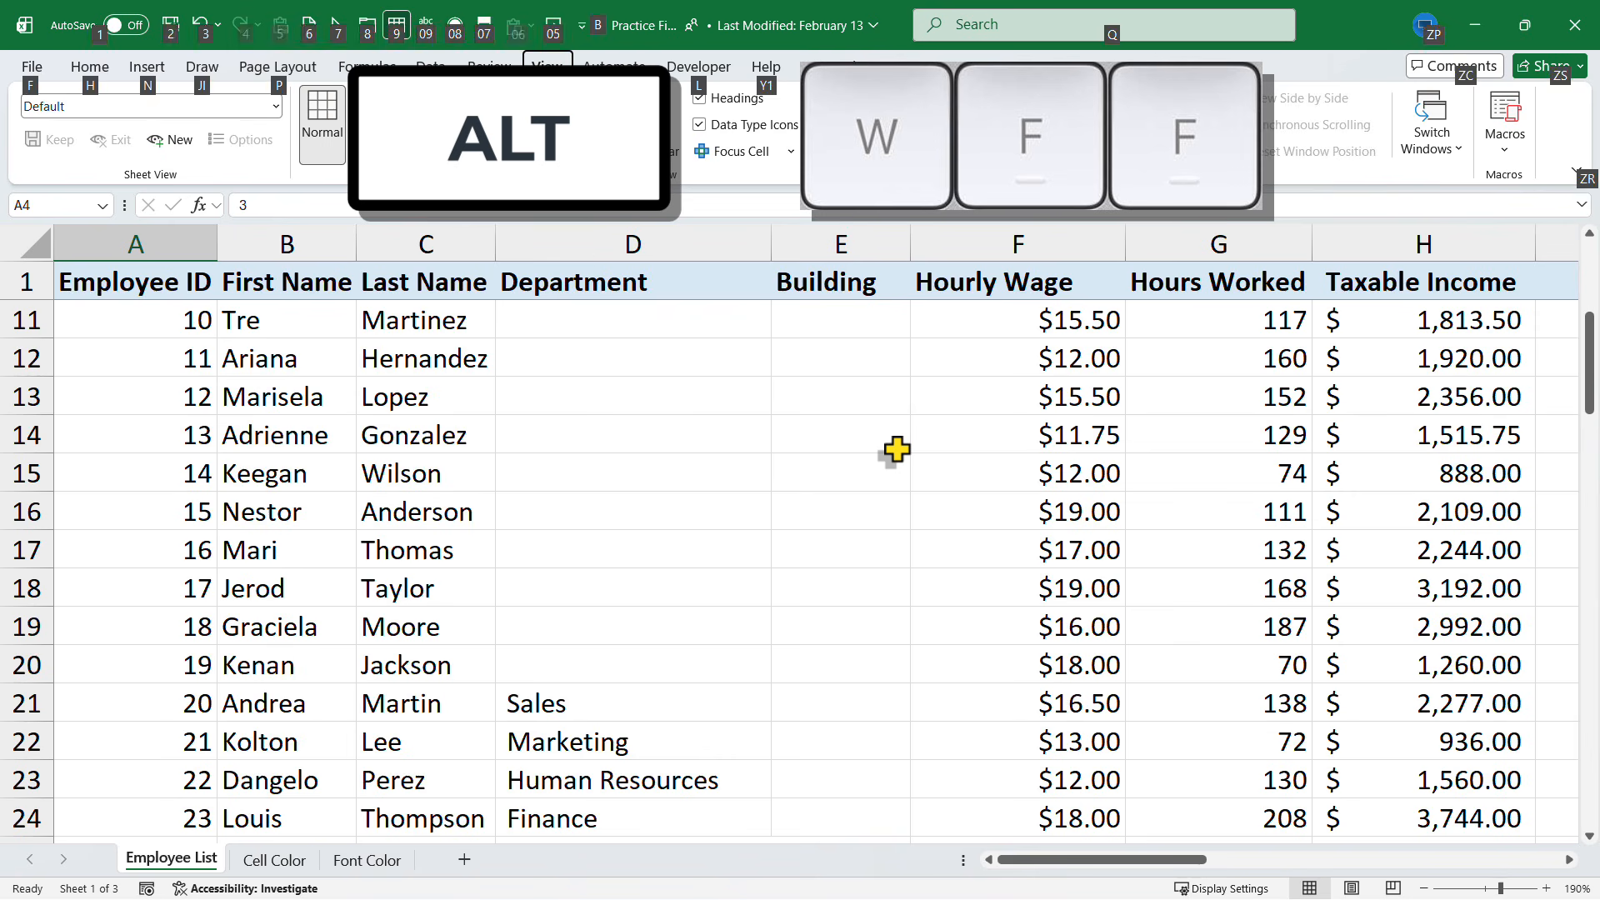
{"action": "key", "text": "w"}
{"action": "key", "text": "f"}
{"action": "key", "text": "f"}
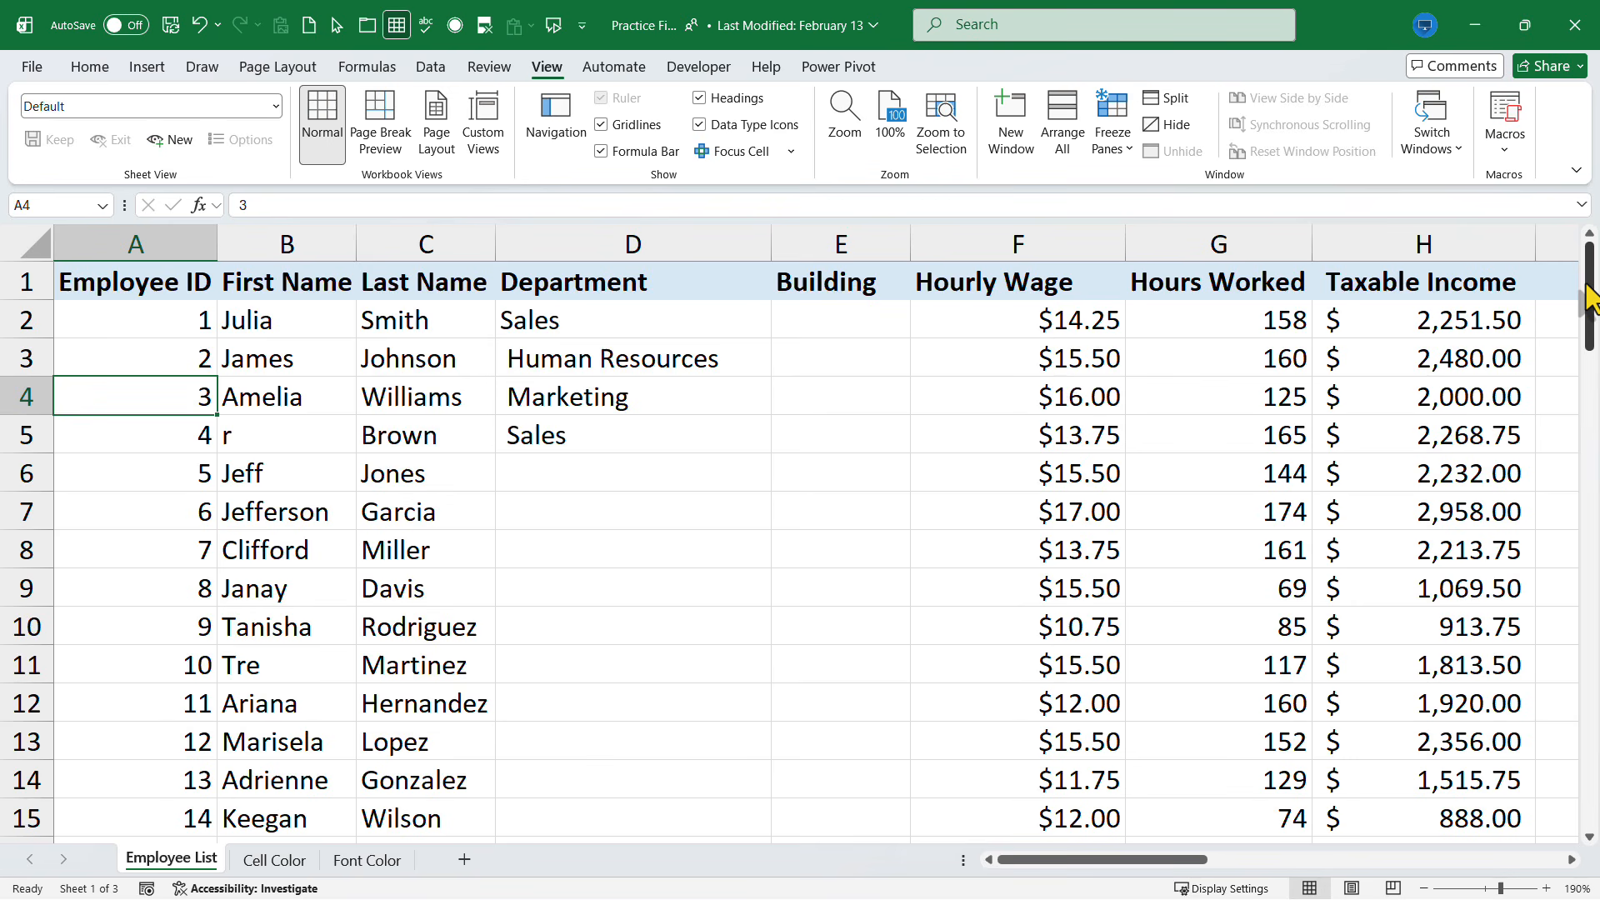
- Move the active cell down column A to A78, past the end of the list, to check scrolling without frozen panes
{"action": "key", "text": "Down"}
{"action": "key", "text": "Down"}
{"action": "key", "text": "Down"}
{"action": "key", "text": "Down"}
{"action": "key", "text": "Down"}
{"action": "key", "text": "Down"}
{"action": "key", "text": "Down"}
{"action": "key", "text": "Down"}
{"action": "key", "text": "Down"}
{"action": "key", "text": "Down"}
{"action": "key", "text": "Down"}
{"action": "key", "text": "Down"}
{"action": "key", "text": "Down"}
{"action": "key", "text": "Down"}
{"action": "key", "text": "Down"}
{"action": "key", "text": "Down"}
{"action": "key", "text": "Down"}
{"action": "key", "text": "Down"}
{"action": "key", "text": "Down"}
{"action": "key", "text": "Down"}
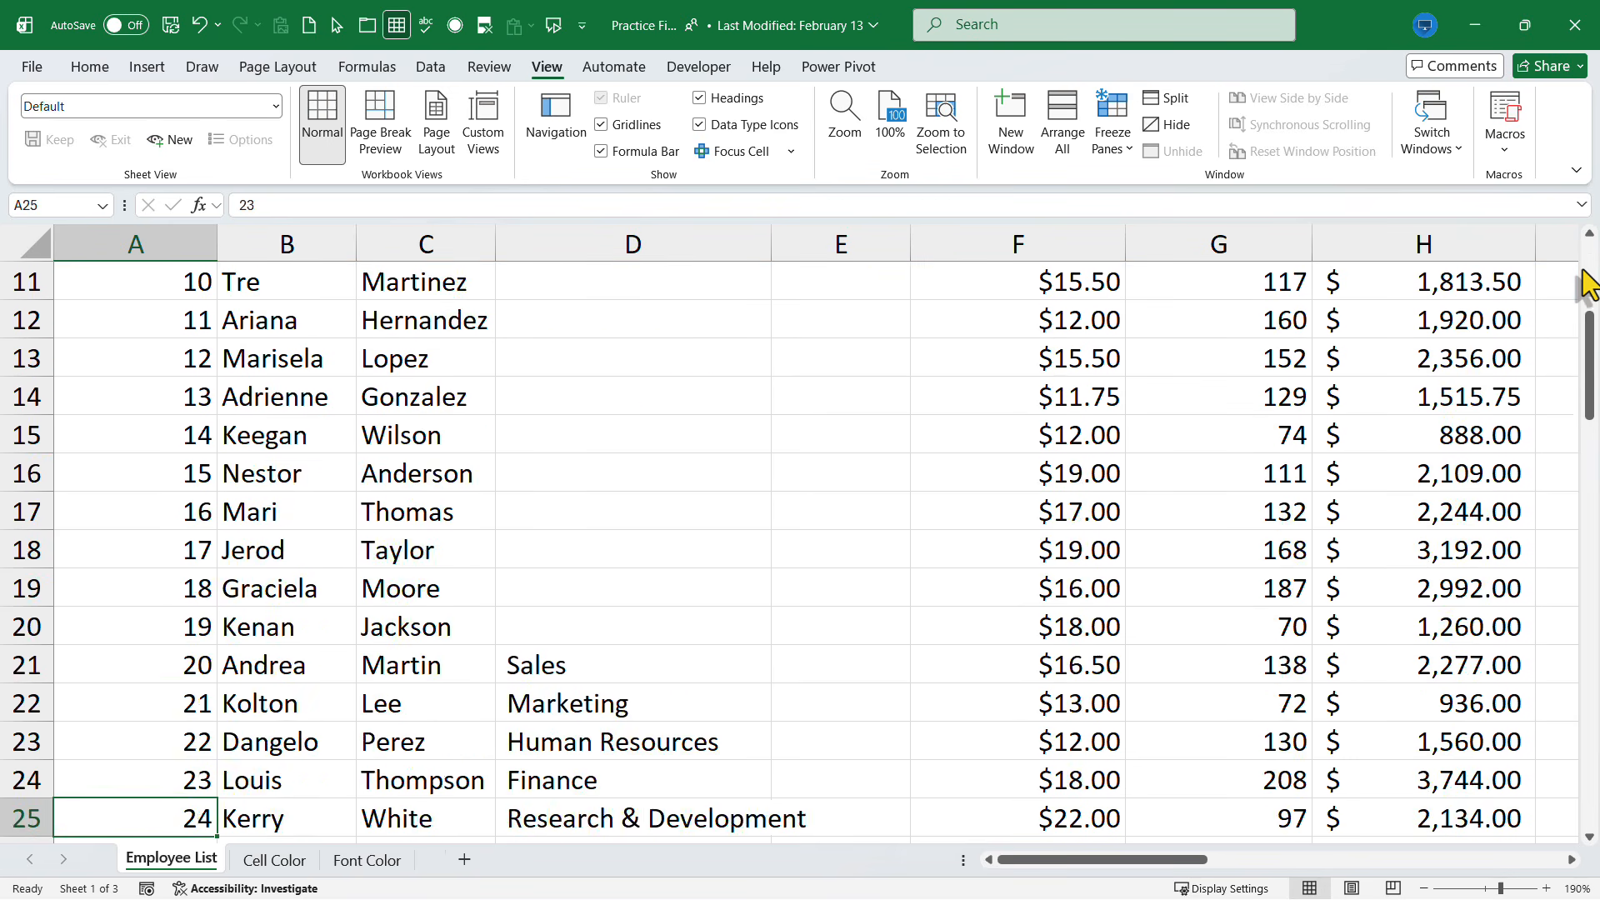
{"action": "key", "text": "Down"}
{"action": "key", "text": "Down"}
{"action": "key", "text": "Down"}
{"action": "key", "text": "Down"}
{"action": "key", "text": "Down"}
{"action": "key", "text": "Down"}
{"action": "key", "text": "Down"}
{"action": "key", "text": "Down"}
{"action": "key", "text": "Down"}
{"action": "key", "text": "Down"}
{"action": "key", "text": "Down"}
{"action": "key", "text": "Down"}
{"action": "key", "text": "Down"}
{"action": "key", "text": "Down"}
{"action": "key", "text": "Down"}
{"action": "key", "text": "Down"}
{"action": "key", "text": "Down"}
{"action": "key", "text": "Down"}
{"action": "key", "text": "Down"}
{"action": "key", "text": "Down"}
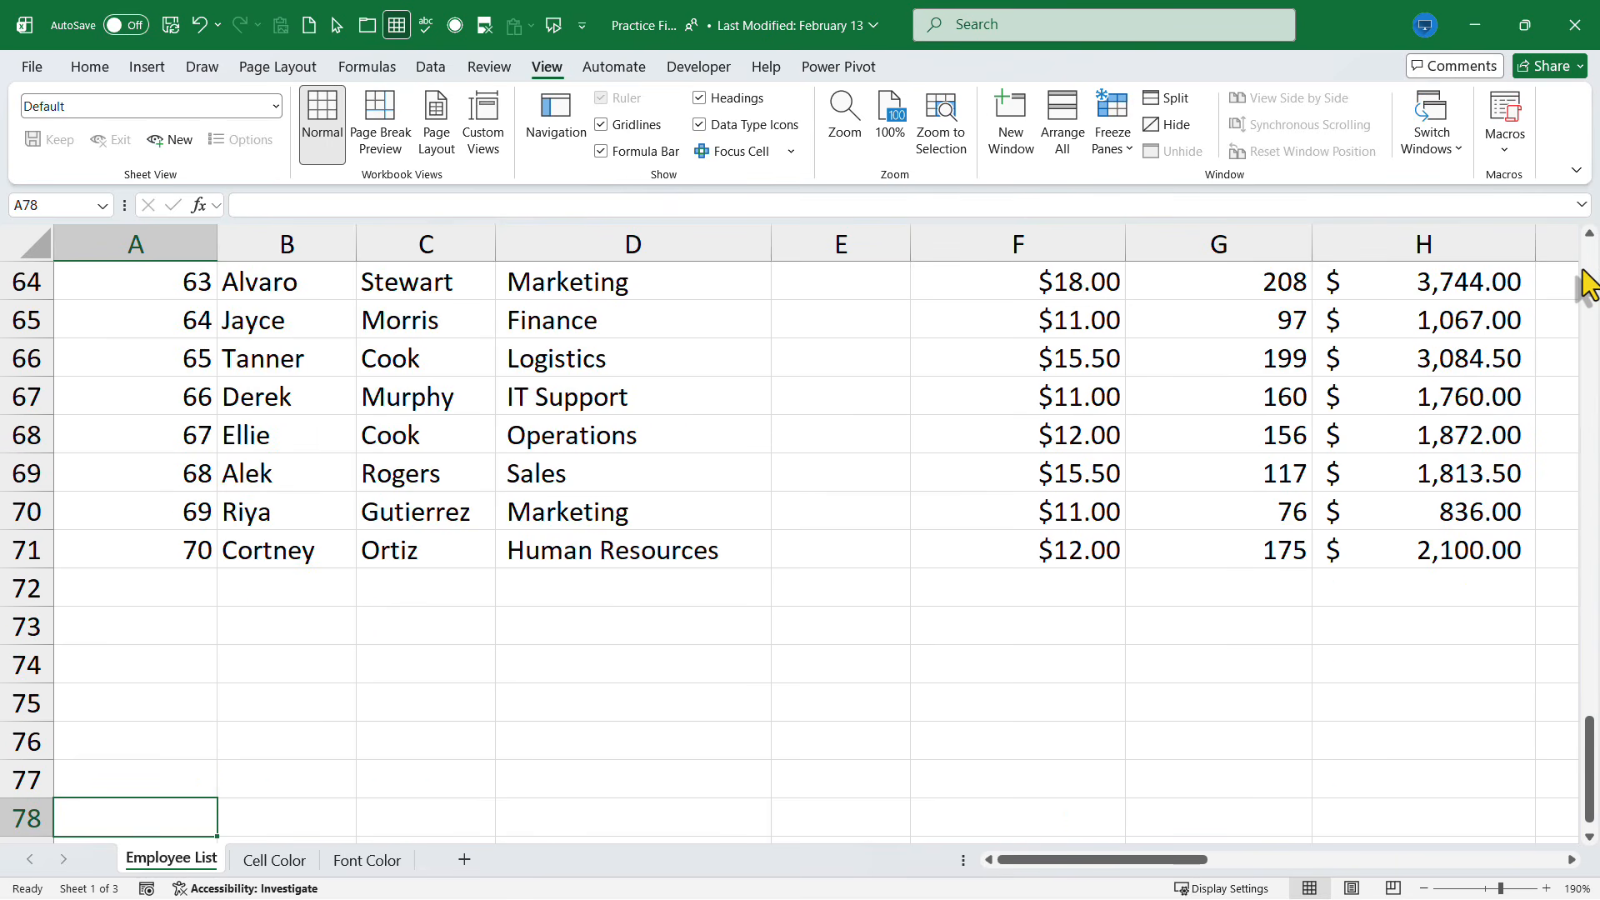
- Move the active cell back up column A through the employee records and return to the header cell A1
{"action": "key", "text": "Up"}
{"action": "key", "text": "Up"}
{"action": "key", "text": "Up"}
{"action": "key", "text": "Up"}
{"action": "key", "text": "Up"}
{"action": "key", "text": "Up"}
{"action": "key", "text": "Up"}
{"action": "key", "text": "Up"}
{"action": "key", "text": "Up"}
{"action": "key", "text": "Up"}
{"action": "key", "text": "Up"}
{"action": "key", "text": "Up"}
{"action": "key", "text": "Up"}
{"action": "key", "text": "Up"}
{"action": "key", "text": "Up"}
{"action": "key", "text": "Up"}
{"action": "key", "text": "Up"}
{"action": "key", "text": "Up"}
{"action": "key", "text": "Up"}
{"action": "key", "text": "Up"}
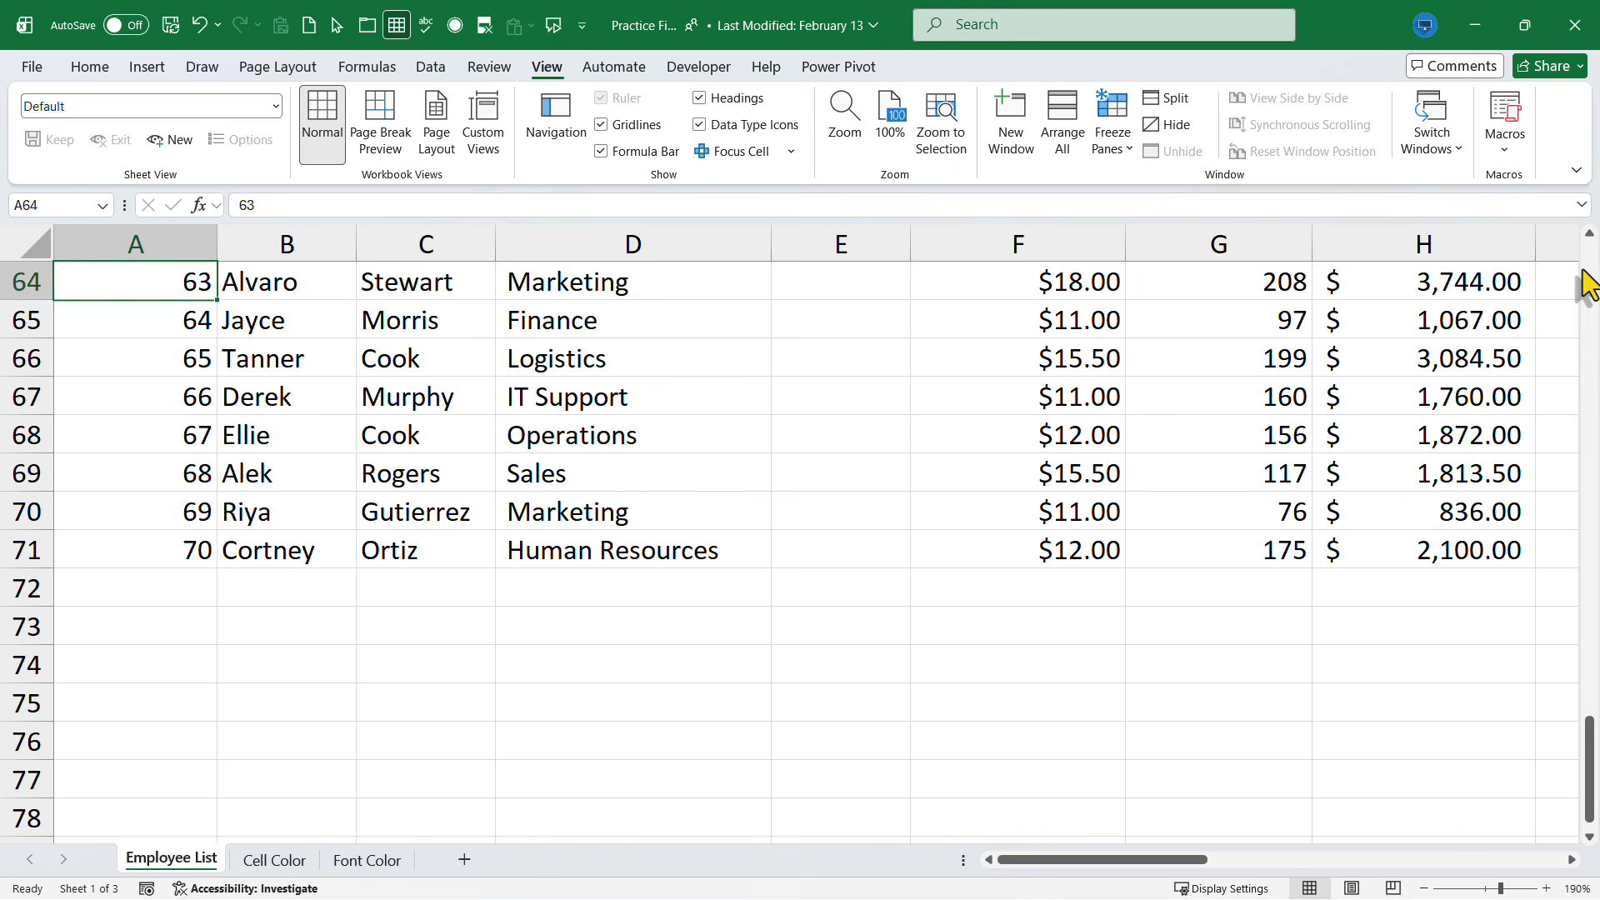
{"action": "key", "text": "Up"}
{"action": "key", "text": "Up"}
{"action": "key", "text": "Up"}
{"action": "key", "text": "Up"}
{"action": "key", "text": "Up"}
{"action": "key", "text": "Up"}
{"action": "key", "text": "Up"}
{"action": "key", "text": "Up"}
{"action": "key", "text": "Up"}
{"action": "key", "text": "Down"}
{"action": "key", "text": "Down"}
{"action": "key", "text": "Down"}
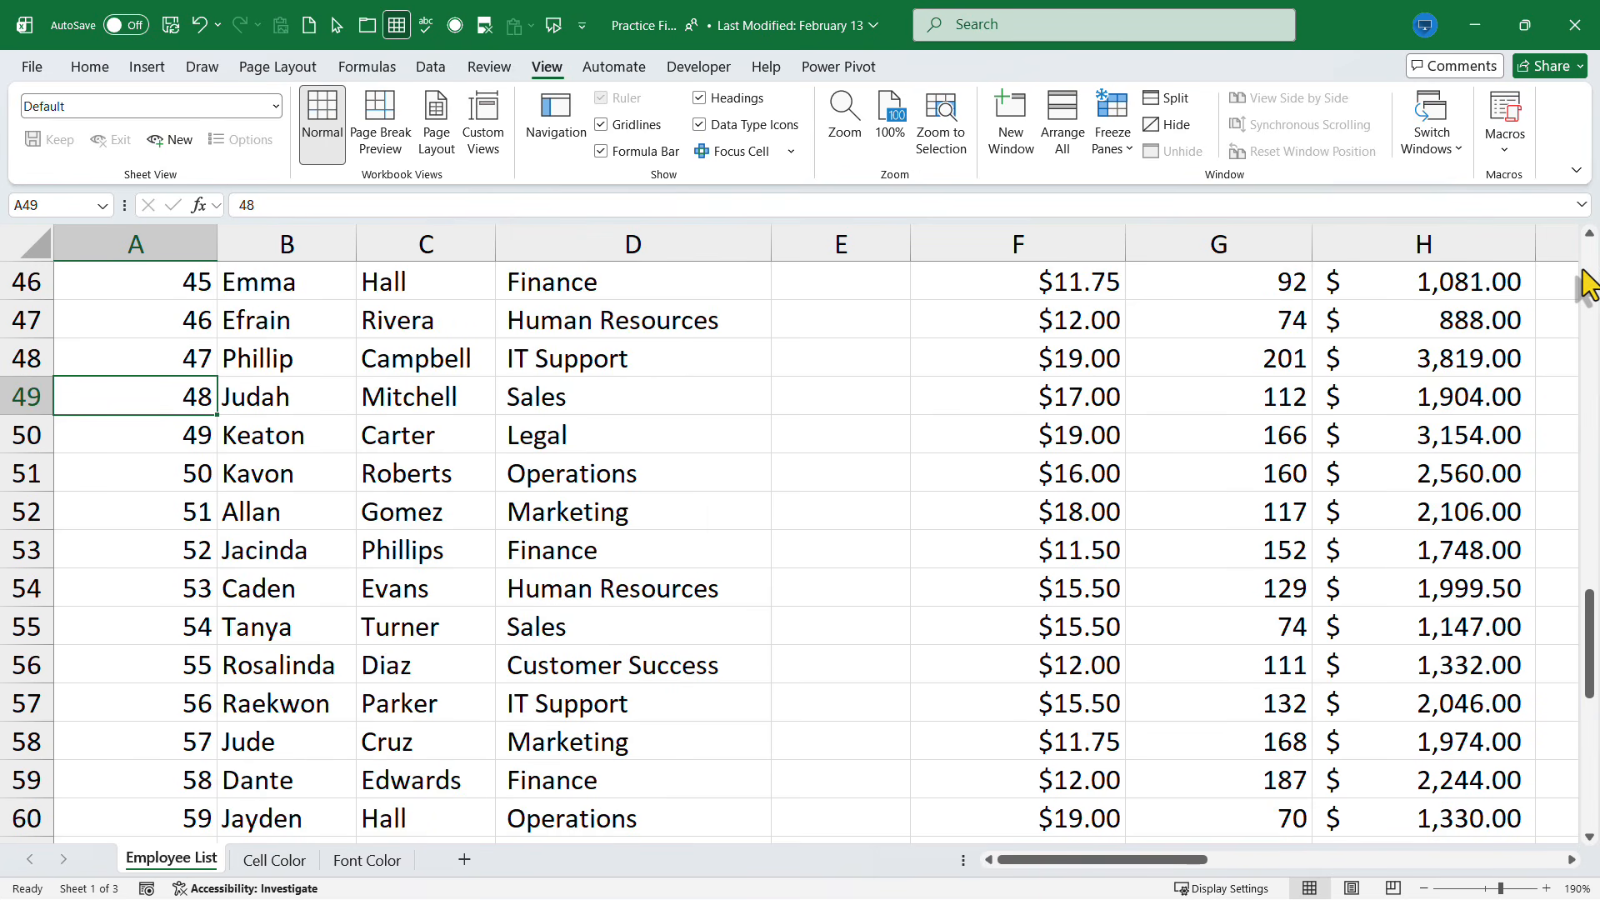
{"action": "scroll", "coordinate": [661, 711], "scroll_direction": "up", "scroll_amount": 1}
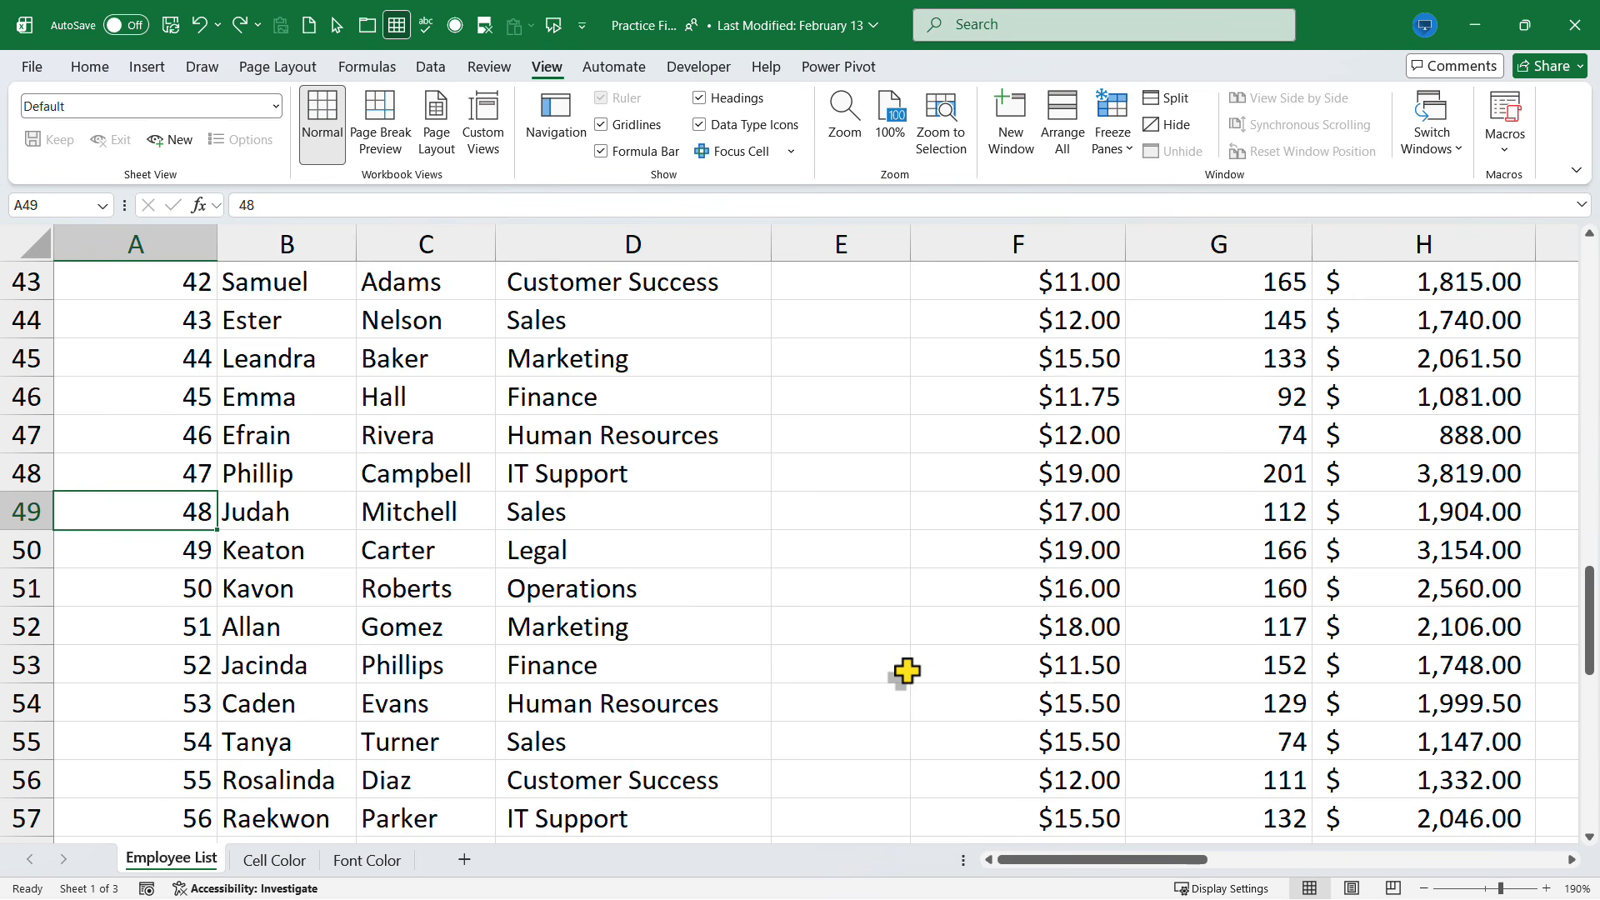
{"action": "key", "text": "Up"}
{"action": "key", "text": "Up"}
{"action": "key", "text": "Up"}
{"action": "key", "text": "Up"}
{"action": "key", "text": "Up"}
{"action": "key", "text": "ctrl+Home"}
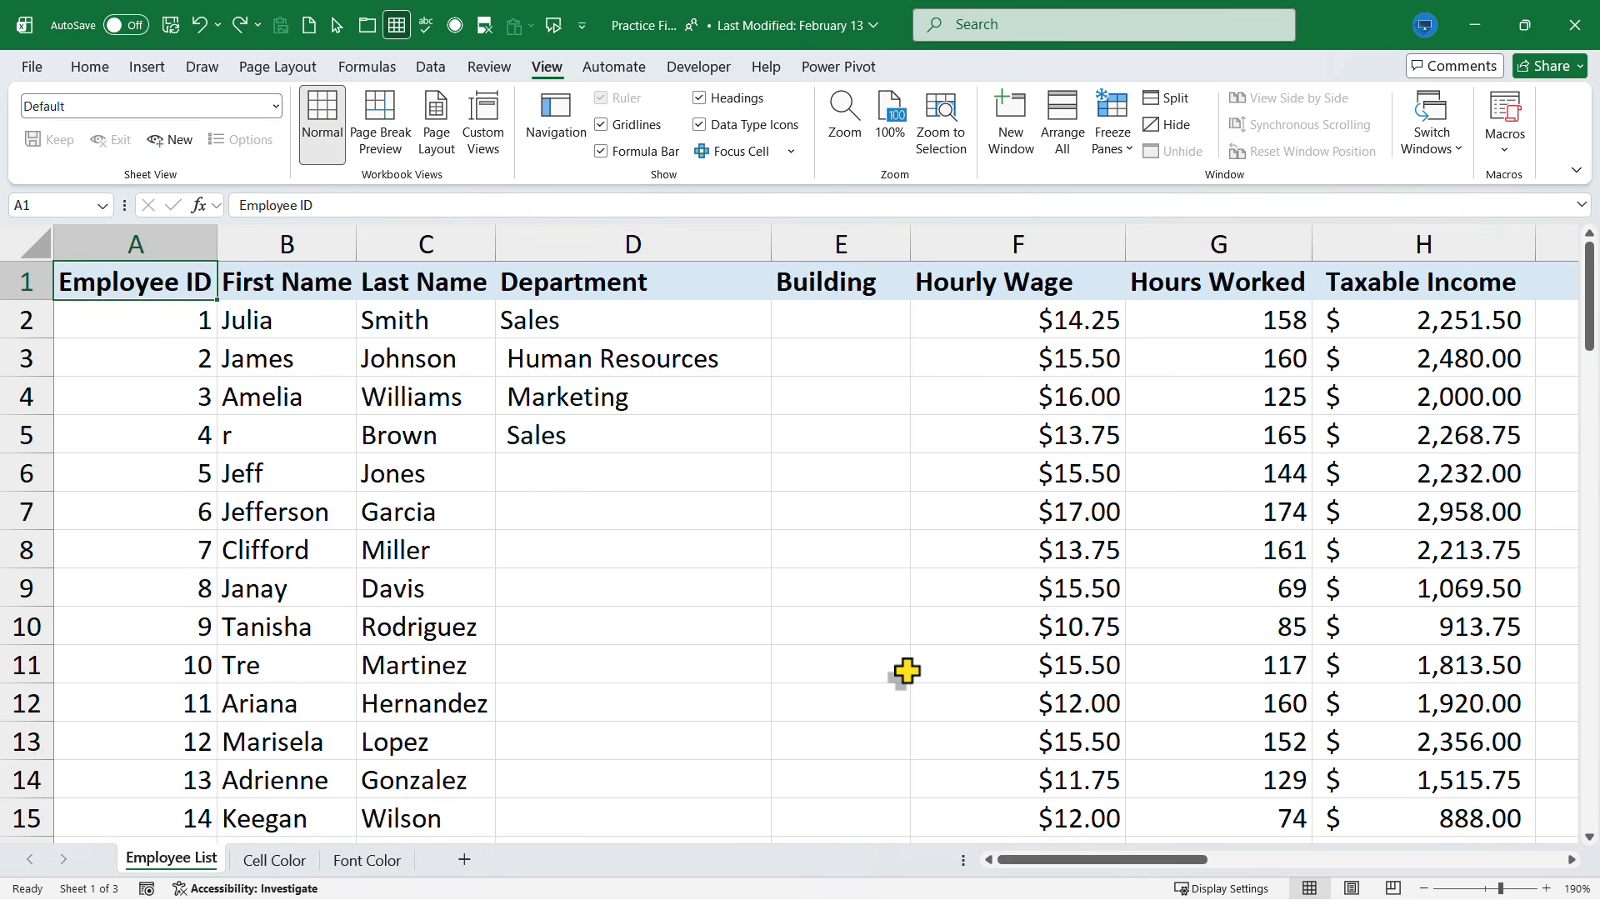
- Restore the original first name in cell B5 and make A2 the active cell
{"action": "key", "text": "ctrl+y"}
{"action": "key", "text": "Down"}
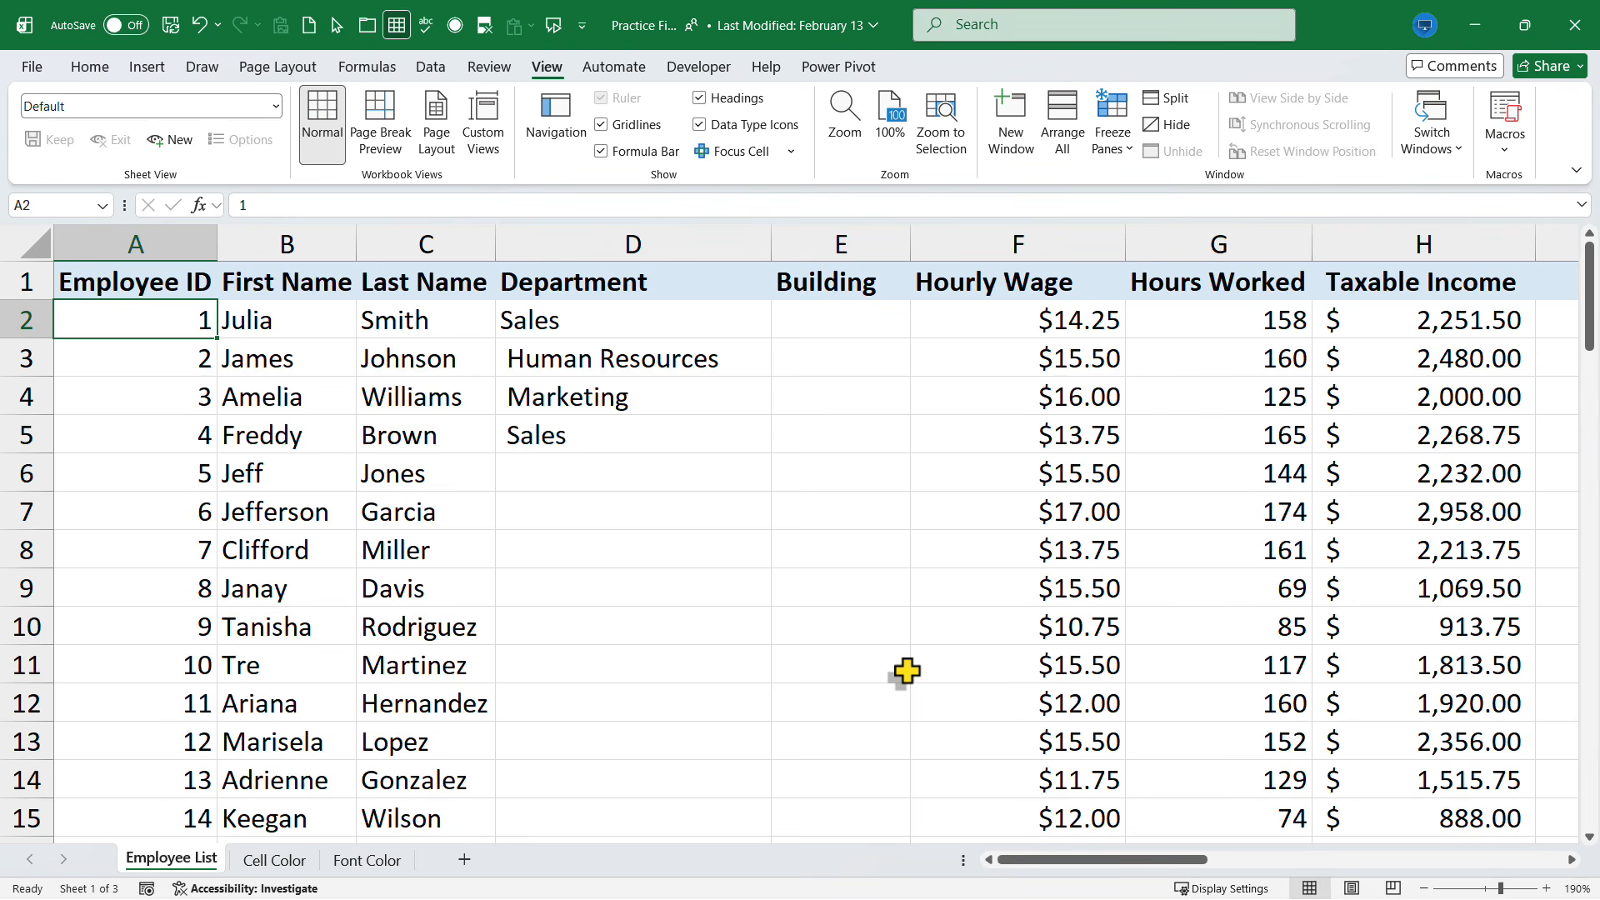
- Freeze the panes at cell A2 so the header row above it stays in view
{"action": "key", "text": "alt+w"}
{"action": "key", "text": "f"}
{"action": "key", "text": "f"}
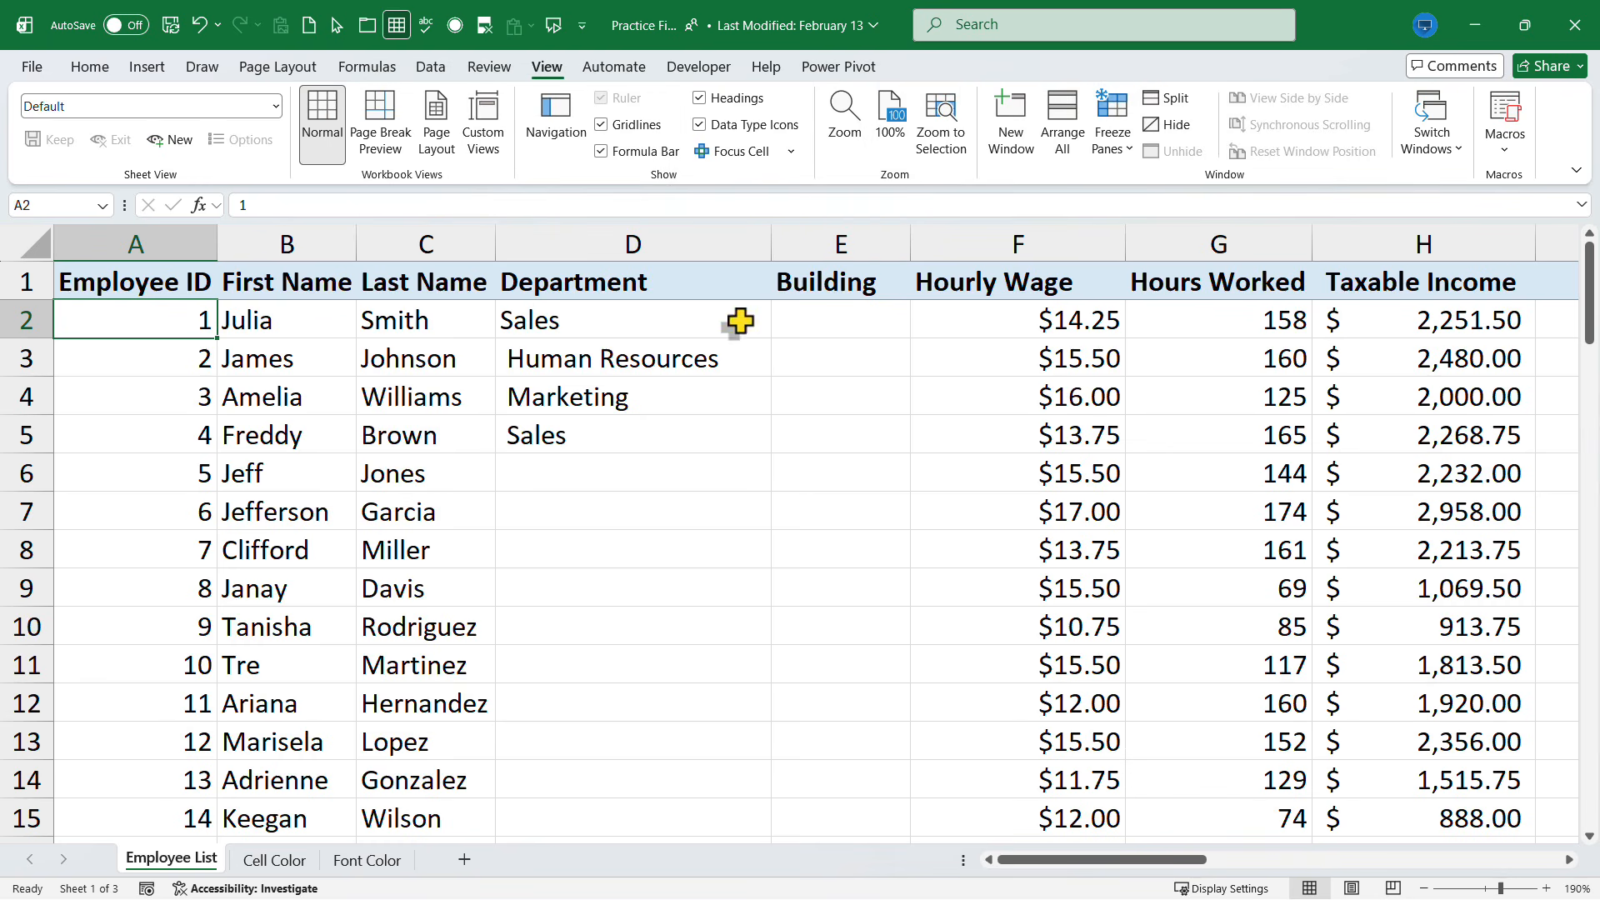
- Move the active cell down column A from A2 to check how the frozen header row behaves
{"action": "key", "text": "Down"}
{"action": "key", "text": "Down"}
{"action": "key", "text": "Down"}
{"action": "key", "text": "Down"}
{"action": "key", "text": "Down"}
{"action": "key", "text": "Down"}
{"action": "key", "text": "Down"}
{"action": "key", "text": "Down"}
{"action": "key", "text": "Down"}
{"action": "key", "text": "Down"}
{"action": "key", "text": "Down"}
{"action": "key", "text": "Down"}
{"action": "key", "text": "Down"}
{"action": "key", "text": "Down"}
{"action": "key", "text": "Down"}
{"action": "key", "text": "Down"}
{"action": "key", "text": "Down"}
{"action": "key", "text": "Down"}
{"action": "key", "text": "Down"}
{"action": "key", "text": "Down"}
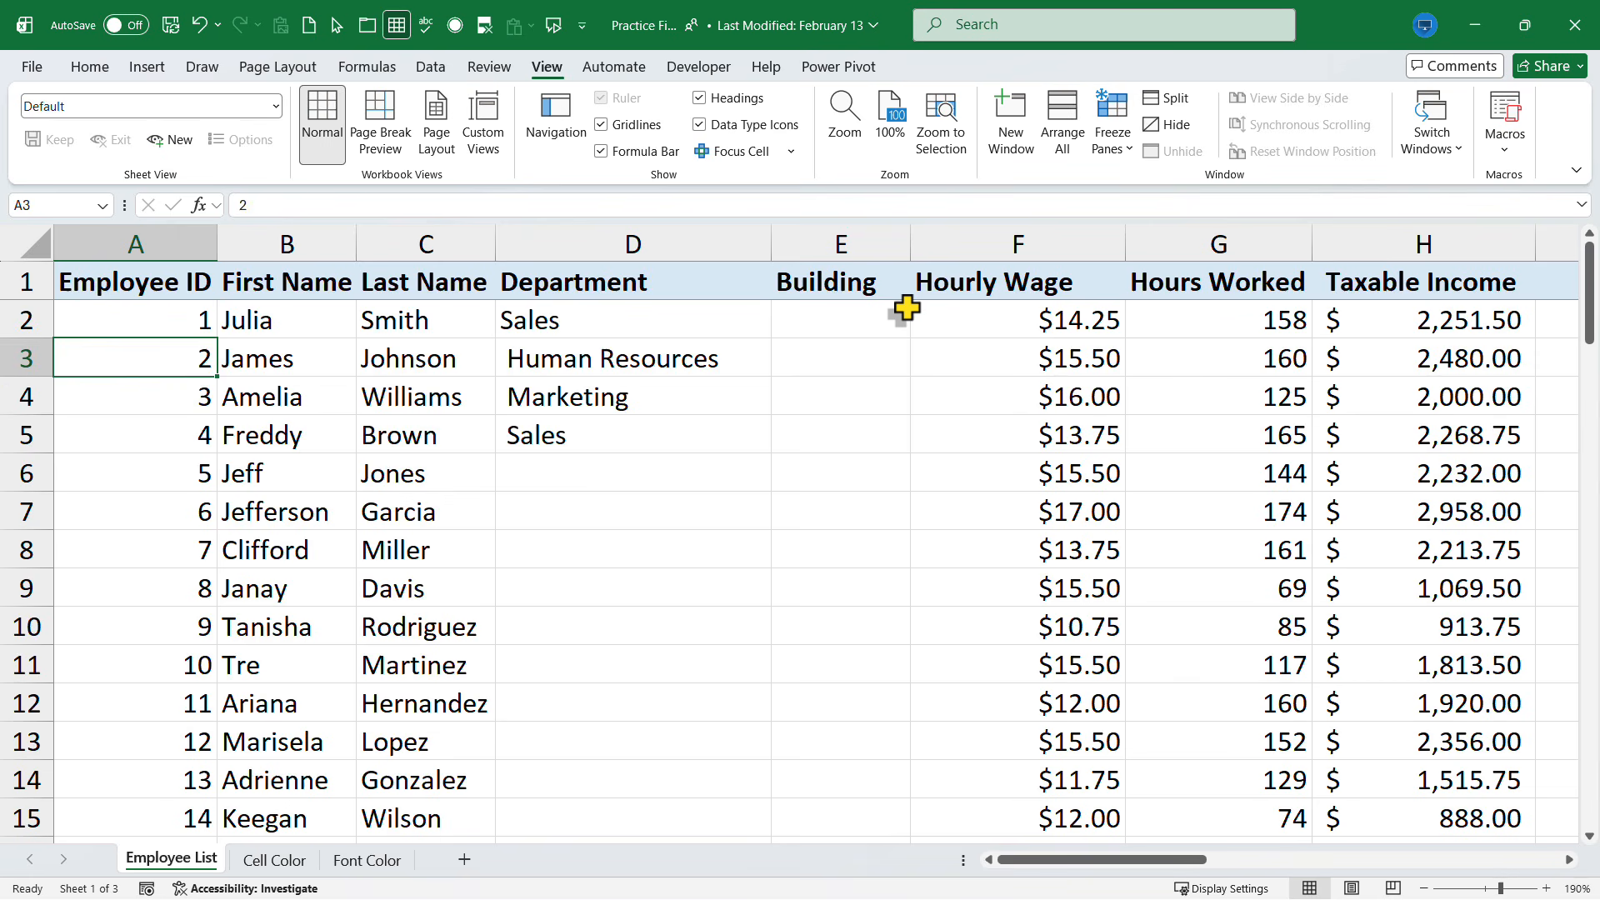
{"action": "key", "text": "Down"}
{"action": "key", "text": "Down"}
{"action": "key", "text": "Down"}
{"action": "key", "text": "Down"}
{"action": "key", "text": "Down"}
{"action": "key", "text": "Down"}
{"action": "key", "text": "Down"}
{"action": "key", "text": "Down"}
{"action": "key", "text": "Down"}
{"action": "key", "text": "Down"}
{"action": "key", "text": "Down"}
{"action": "key", "text": "Down"}
{"action": "key", "text": "Down"}
{"action": "key", "text": "Down"}
{"action": "key", "text": "Down"}
{"action": "key", "text": "Down"}
{"action": "key", "text": "Down"}
{"action": "key", "text": "Down"}
{"action": "key", "text": "Down"}
{"action": "key", "text": "Down"}
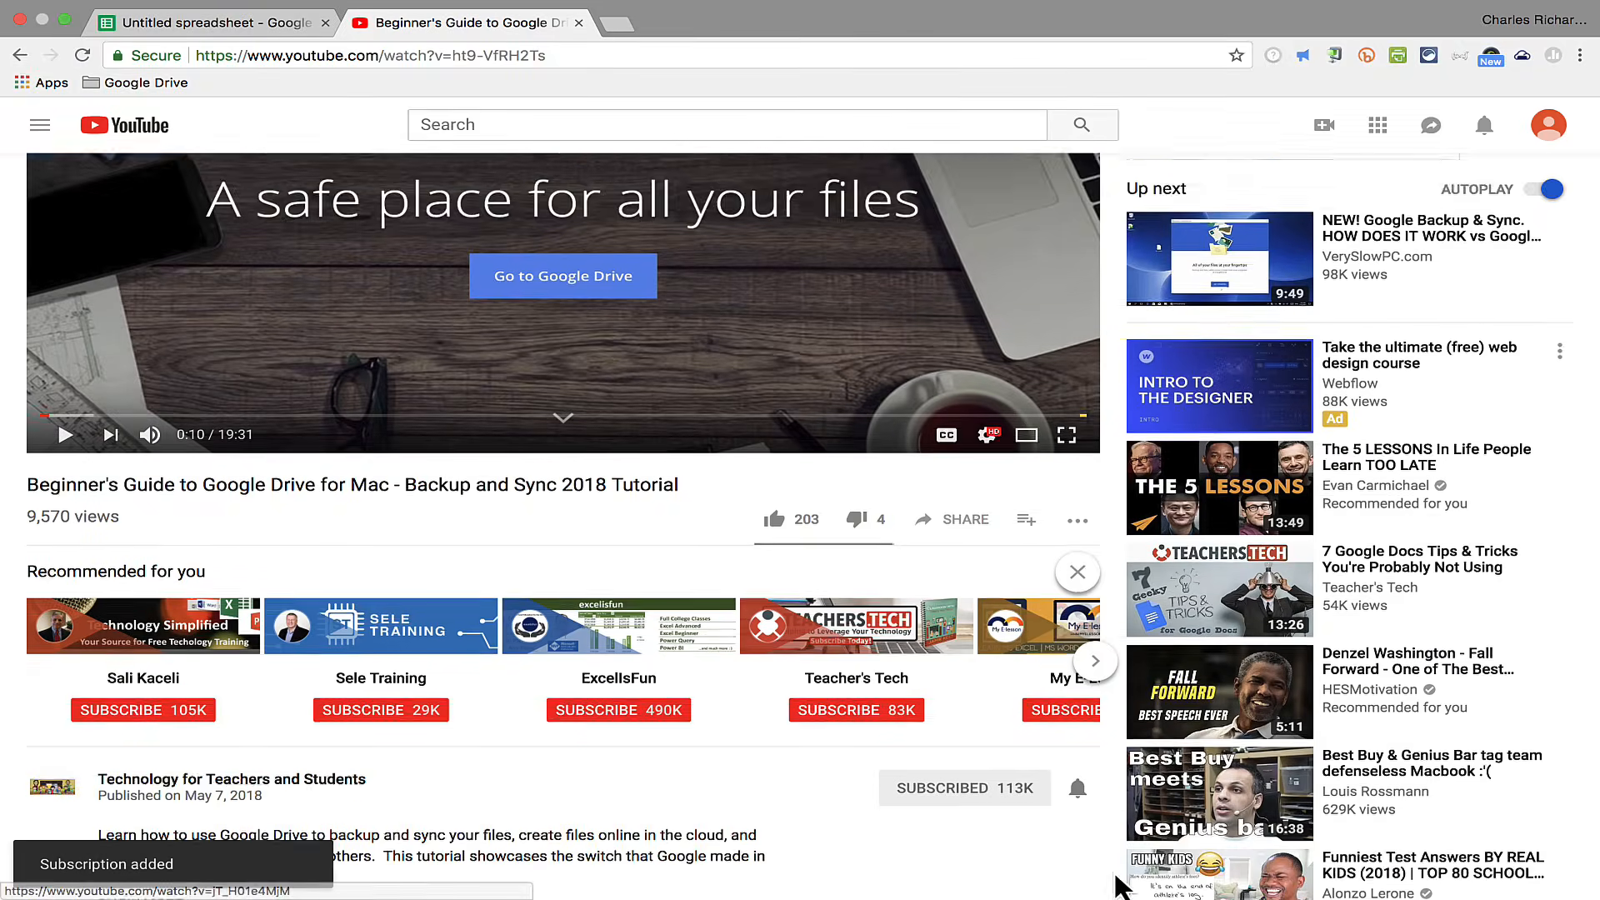
- Switch to YouTube and open the Super Thanks options for the video "Use Microsoft Excel Completely FREE!: Excel for Web"
{"action": "scroll", "coordinate": [1045, 743], "scroll_direction": "down", "scroll_amount": 1}
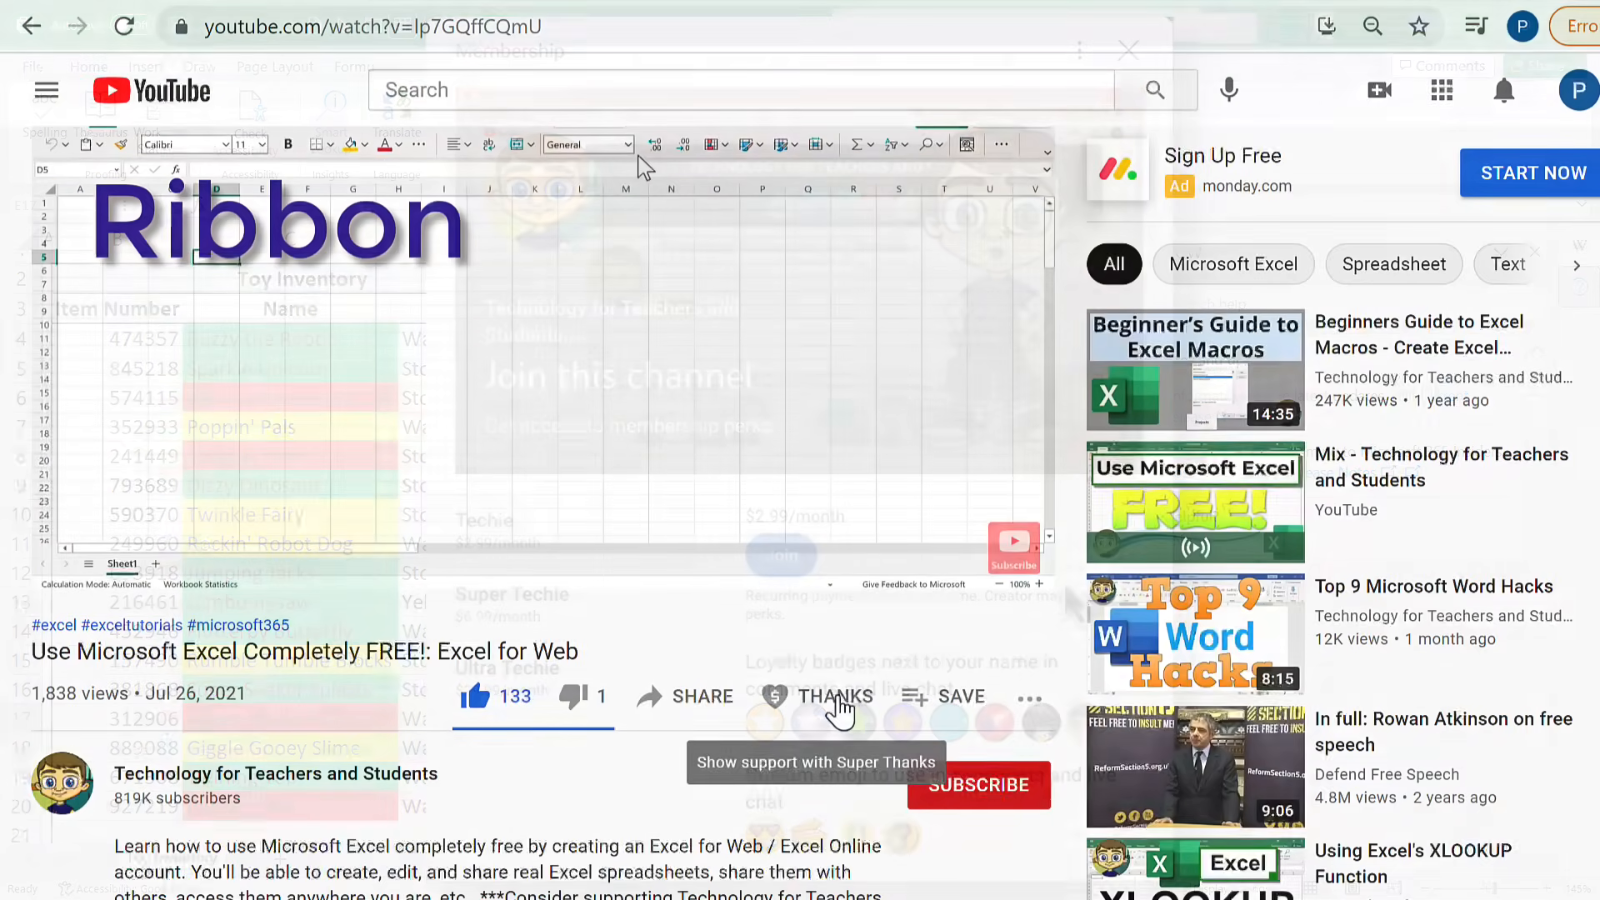
{"action": "left_click", "coordinate": [832, 696]}
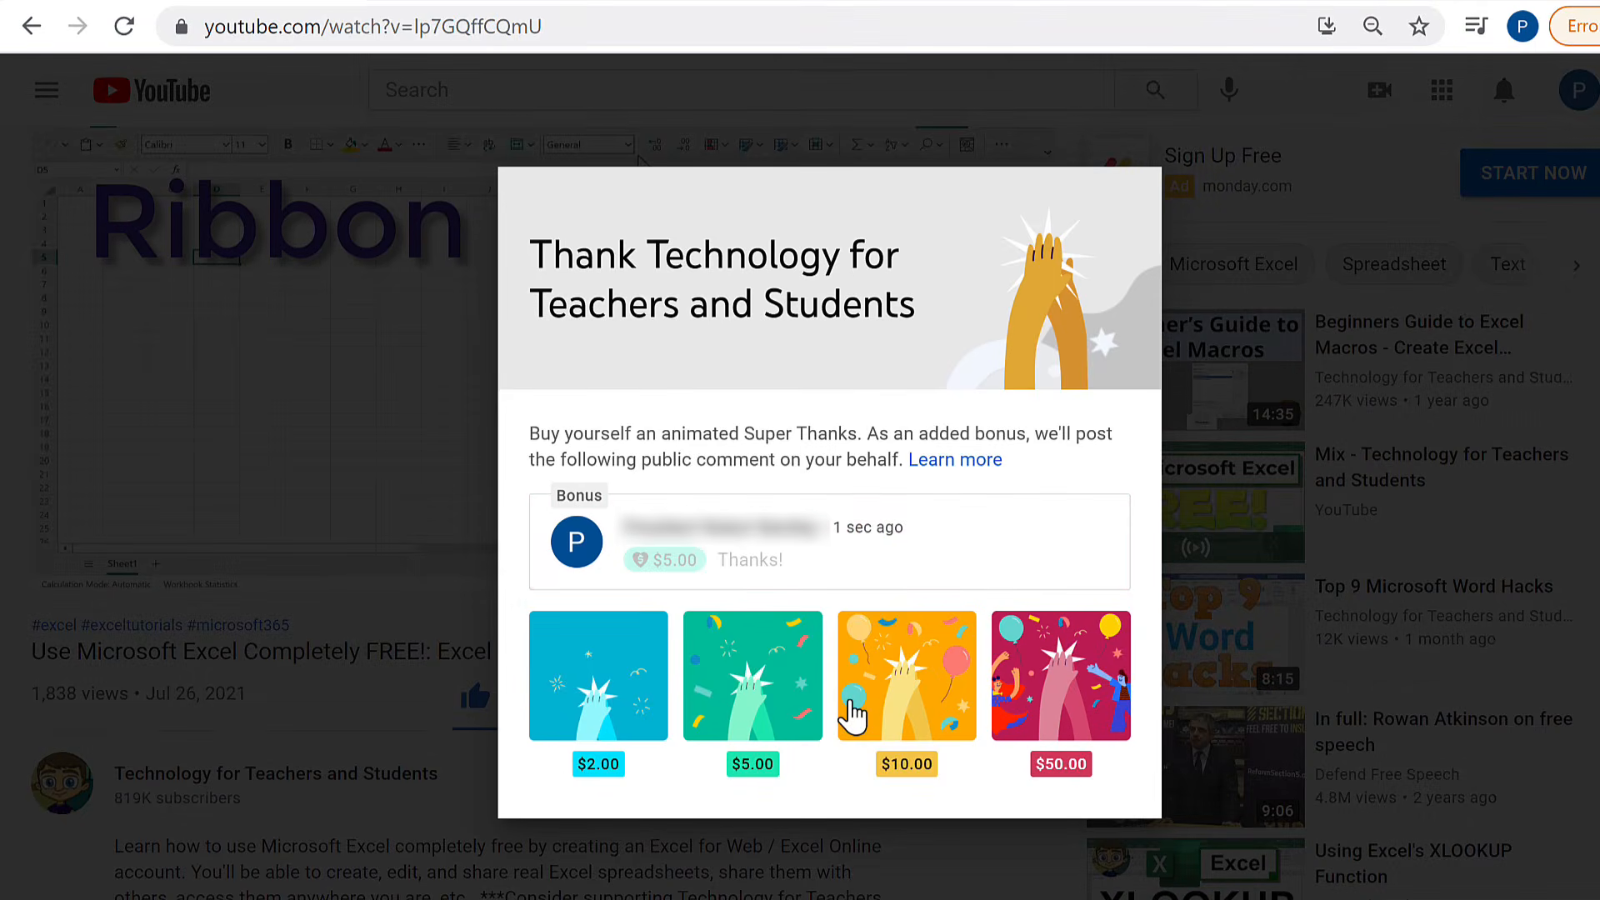